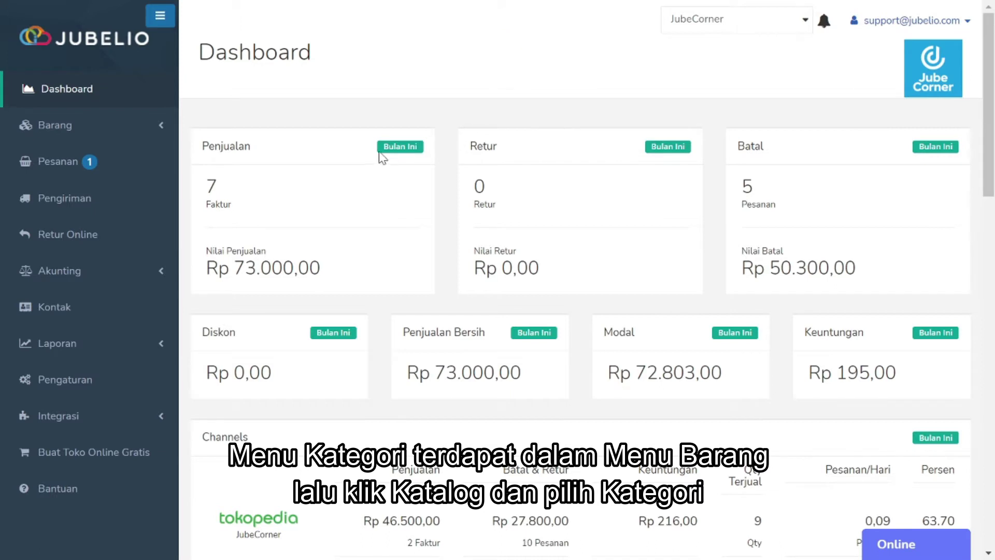
# - Open the Kategori page of the product catalog (Katalog) under Barang
pyautogui.click(108, 136)
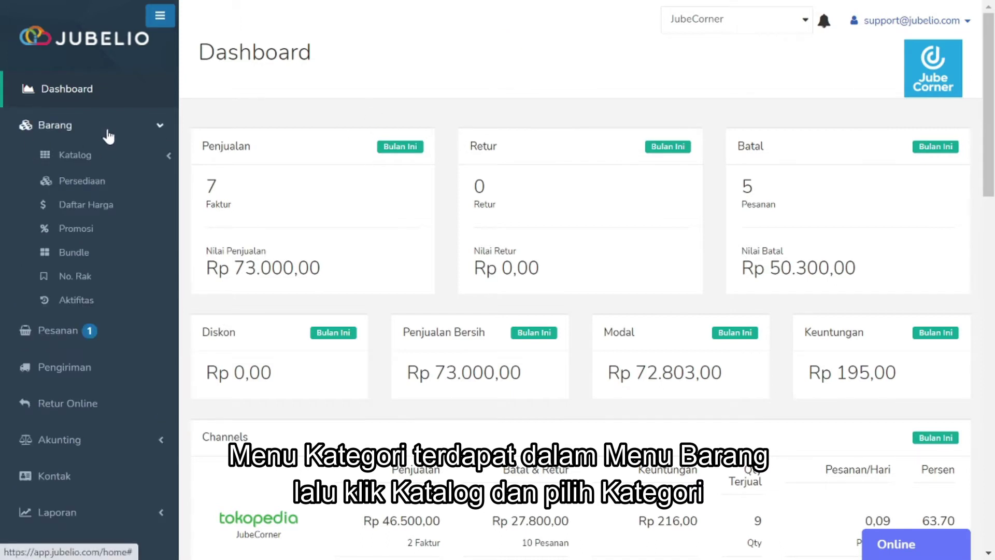
pyautogui.click(120, 158)
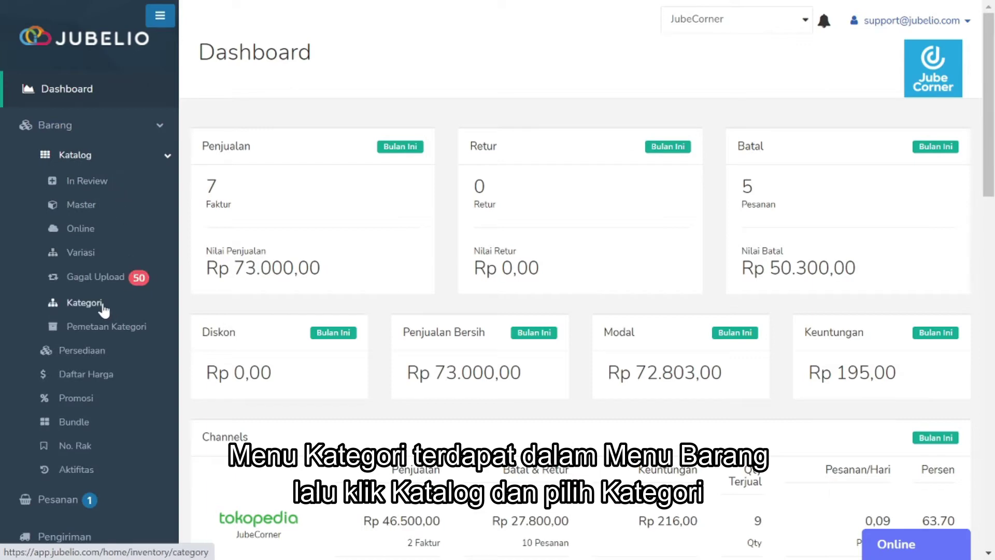
pyautogui.click(86, 307)
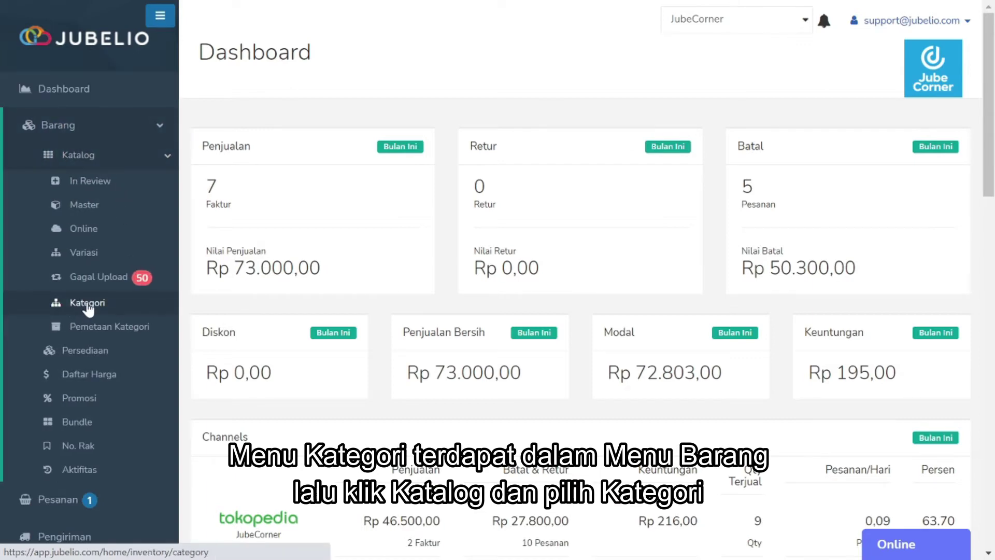
# - Examine the default category list, including parent categories such as Aksesoris Fashion and the Punya Sub-kategori column
pyautogui.scroll(-2, 372, 314)
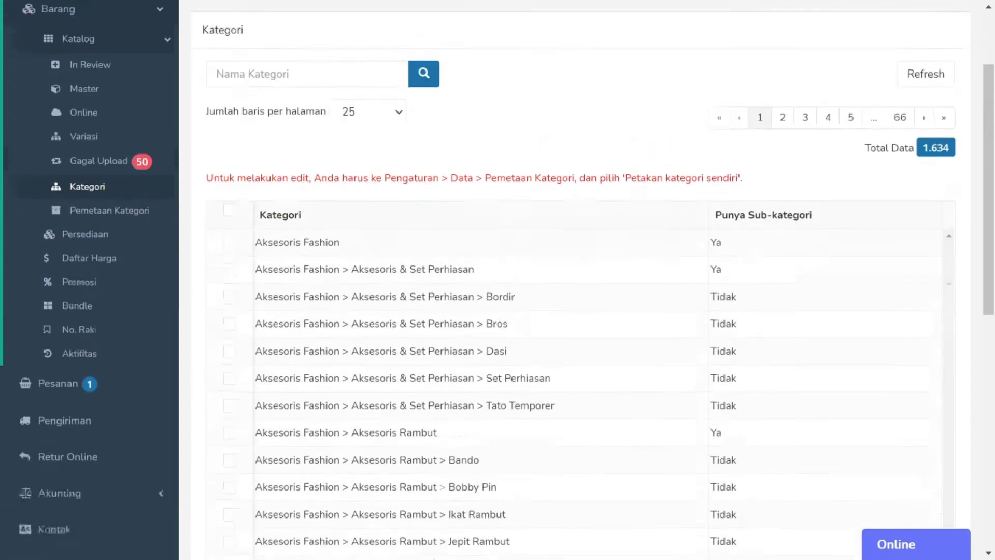
pyautogui.scroll(2, 371, 307)
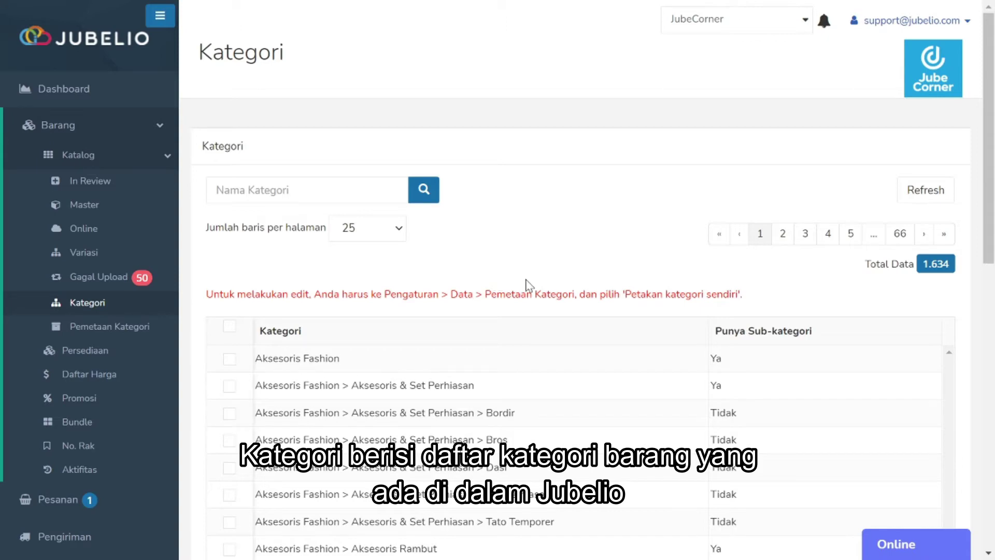
pyautogui.scroll(-1, 563, 274)
pyautogui.scroll(-3, 563, 275)
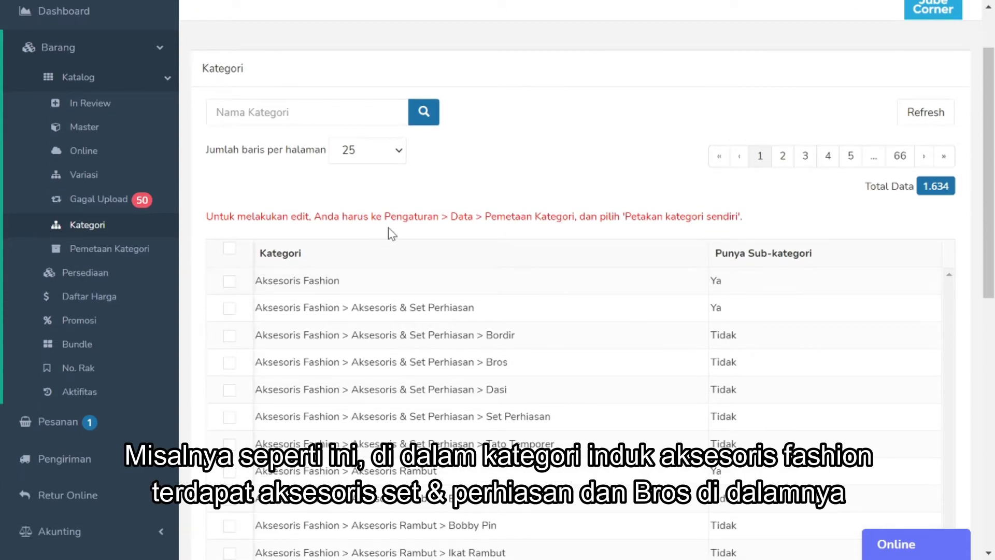
pyautogui.scroll(-1, 388, 227)
pyautogui.scroll(1, 384, 231)
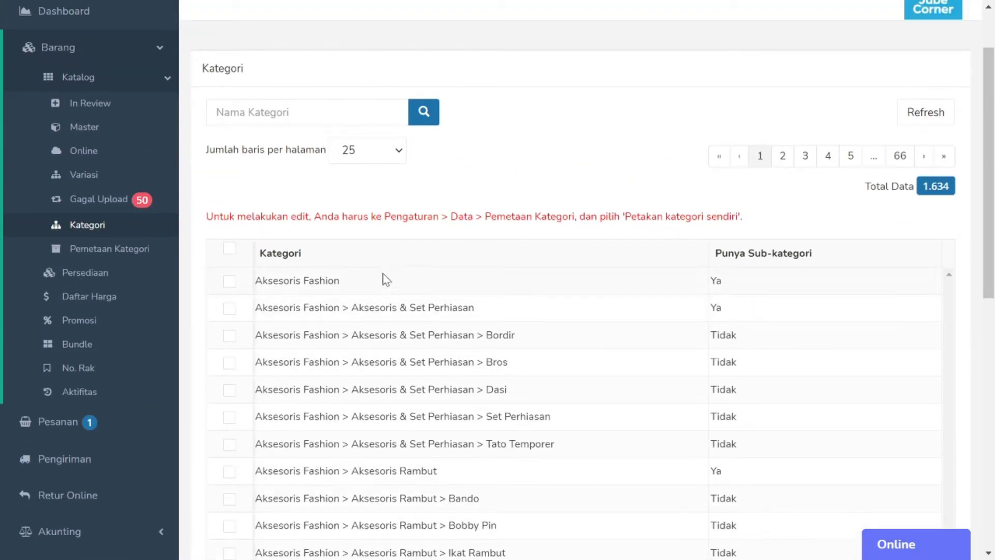
pyautogui.scroll(1, 385, 242)
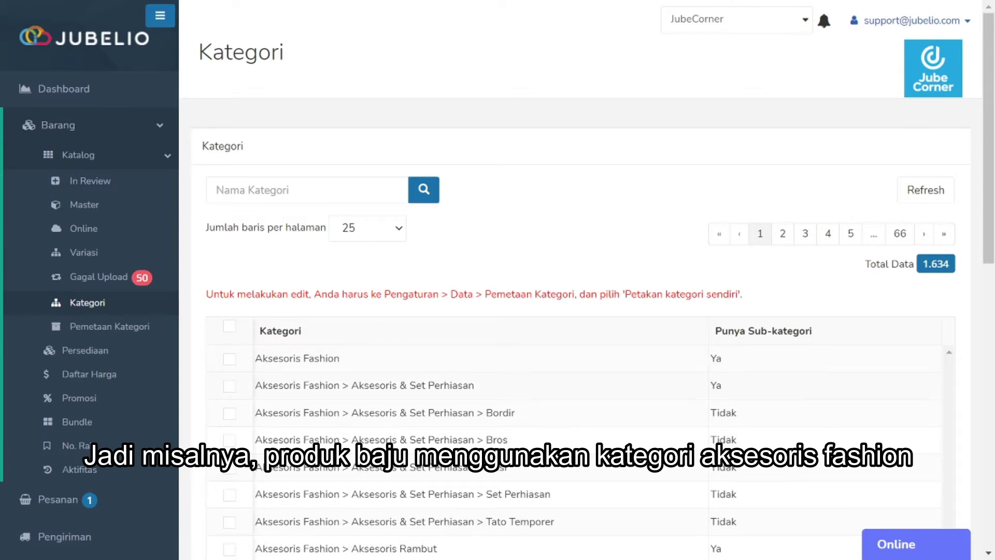
pyautogui.scroll(-3, 318, 282)
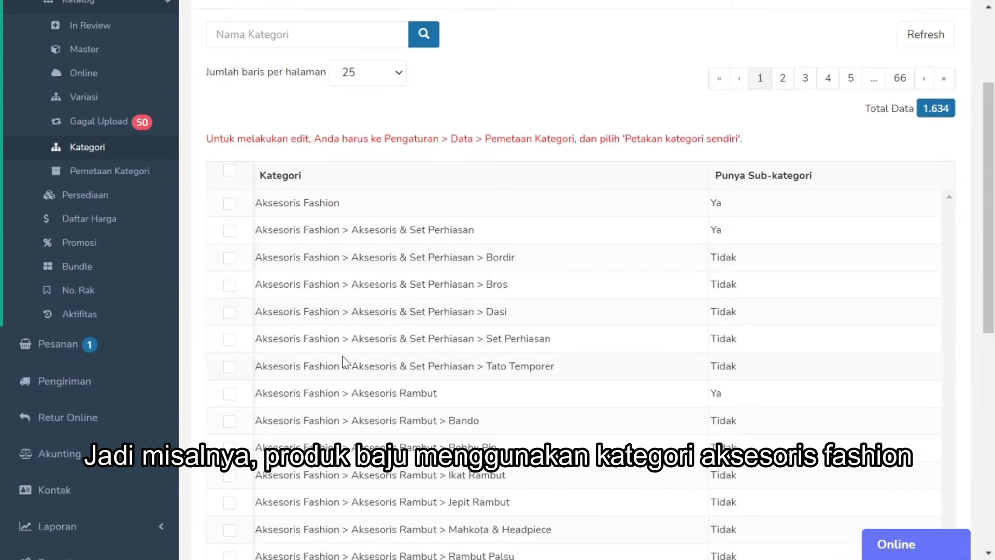
pyautogui.scroll(-9, 343, 361)
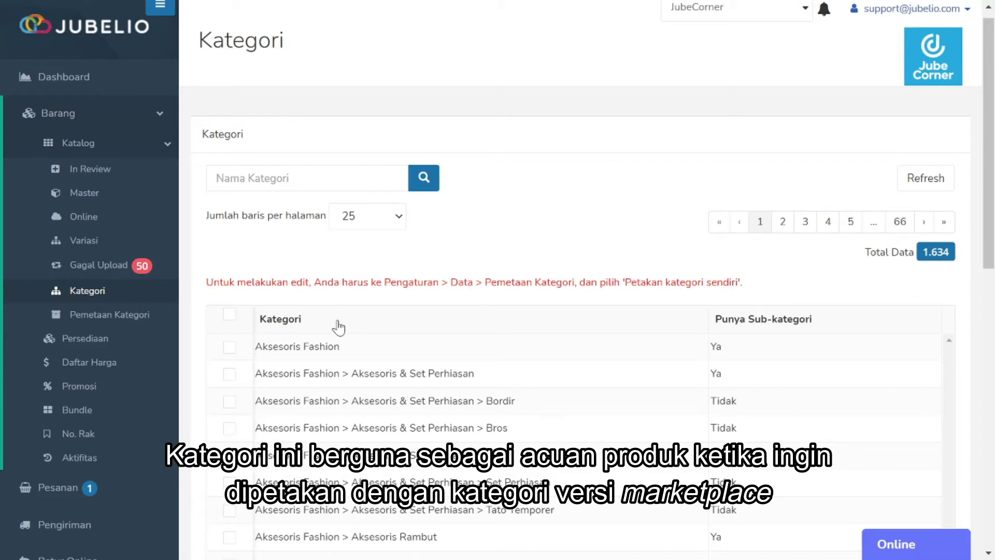
# - Compare the category list with Pemetaan Kategori and highlight the Jubelio (Master) entry Aksesoris Fashion > Aksesoris & Set Perhiasan > Bordir
pyautogui.click(149, 320)
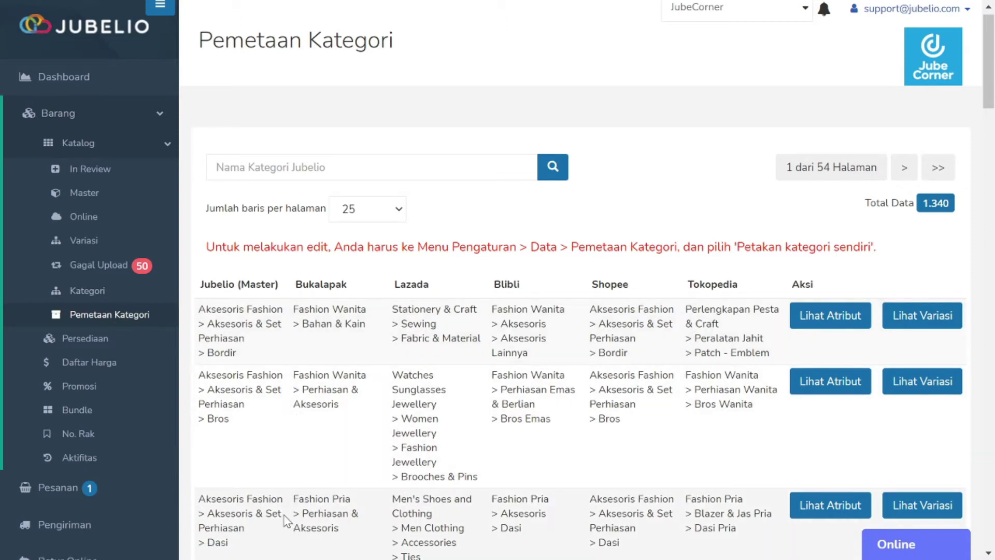
pyautogui.scroll(-2, 295, 516)
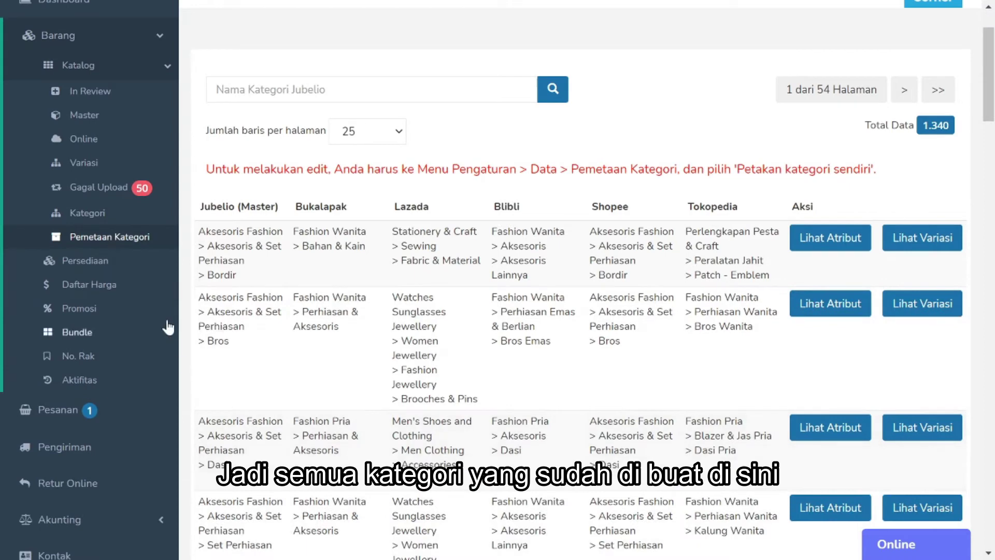
pyautogui.click(101, 215)
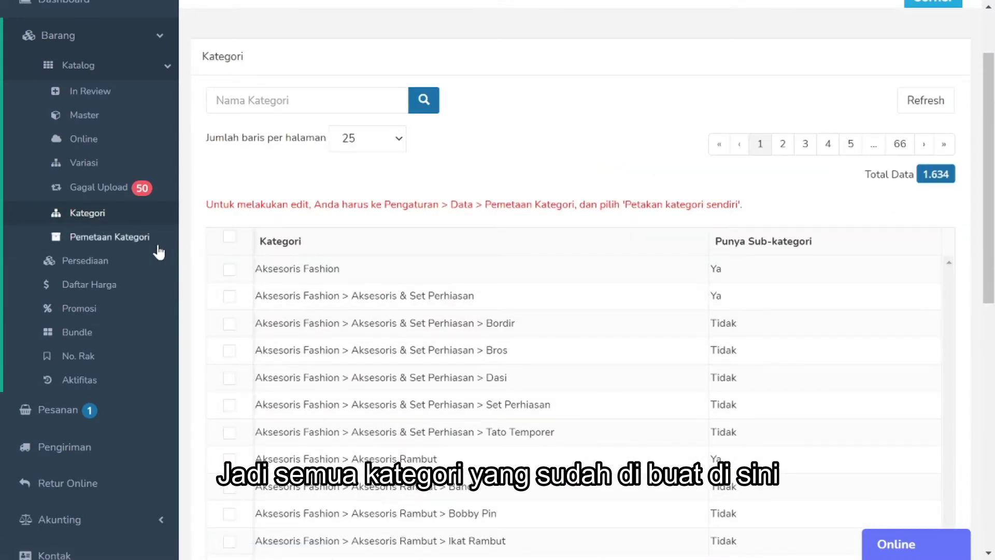
pyautogui.click(133, 244)
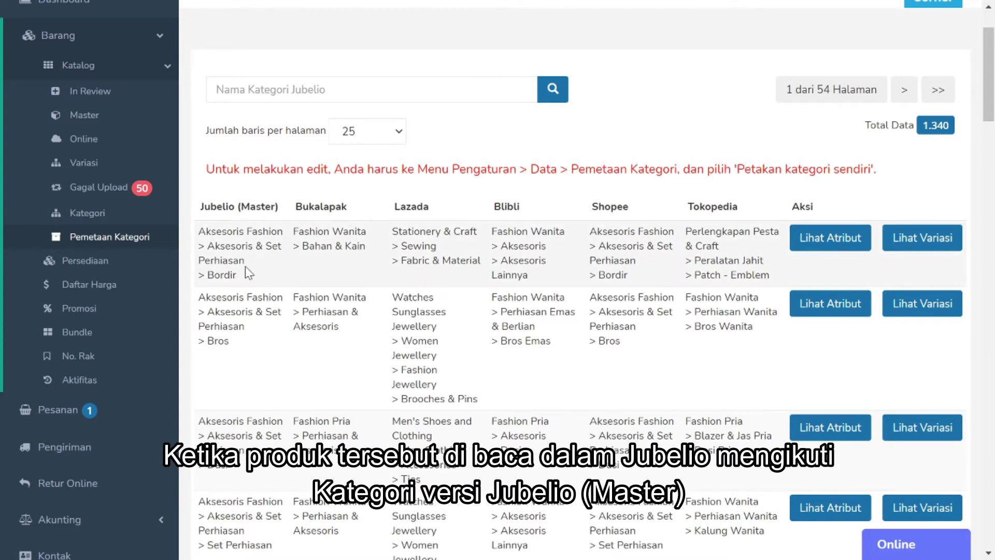
pyautogui.moveTo(199, 231); pyautogui.dragTo(249, 279)
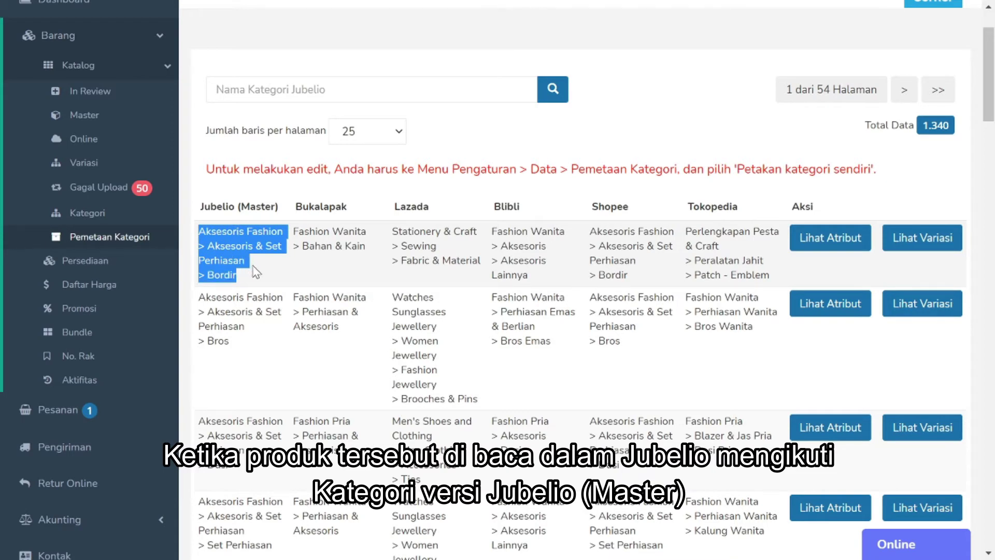
# - Return to the Kategori list, look through its first two pages of default categories and go back to page 1
pyautogui.click(108, 218)
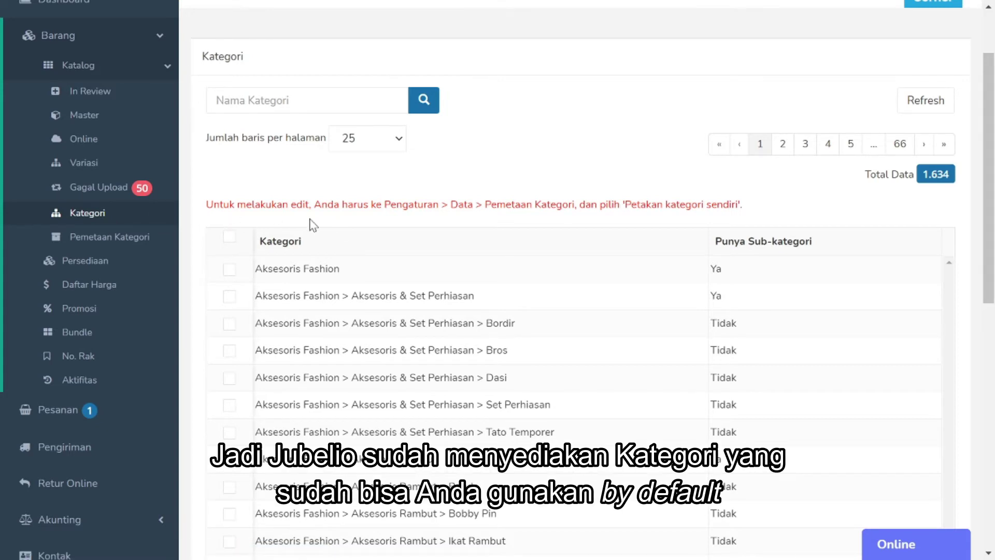
pyautogui.scroll(3, 579, 208)
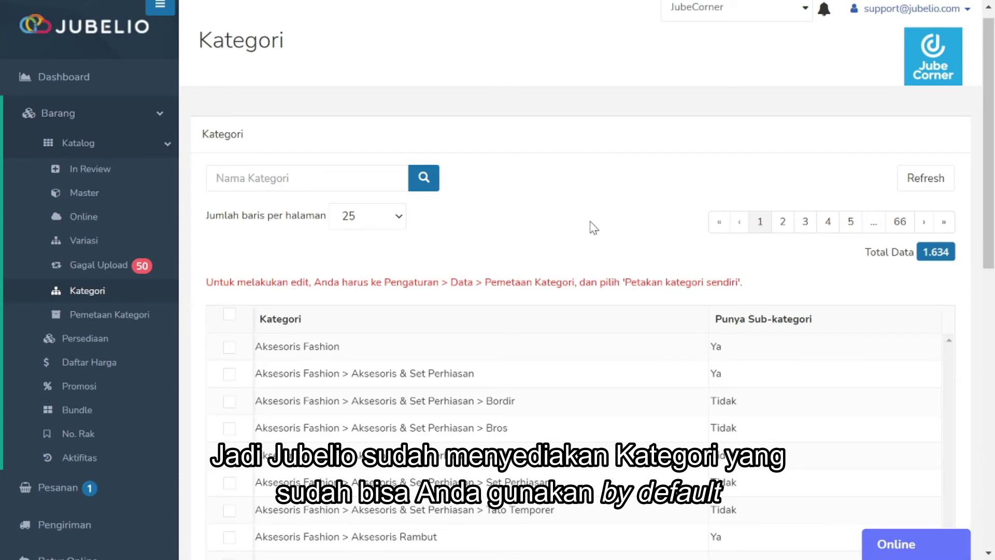
pyautogui.scroll(-3, 590, 247)
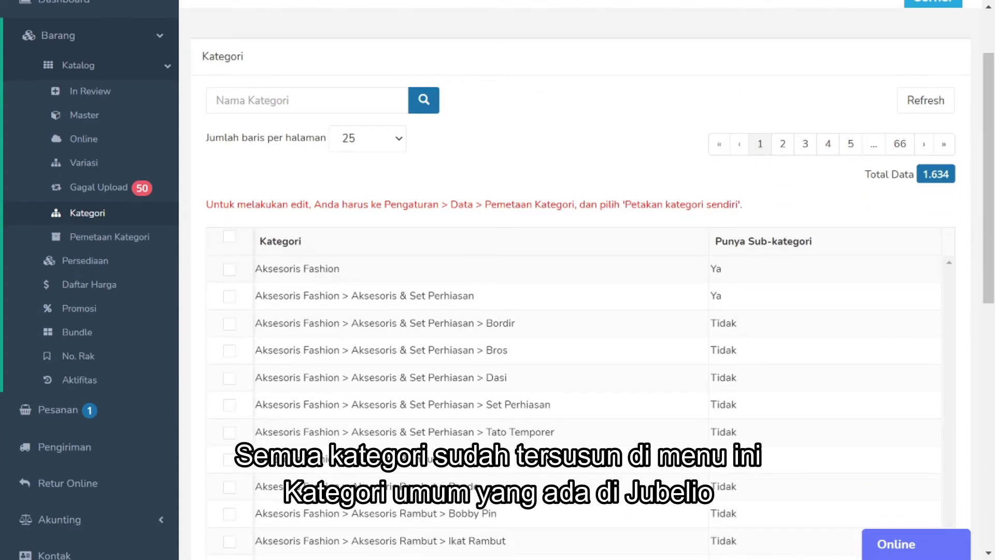
pyautogui.scroll(-3, 390, 290)
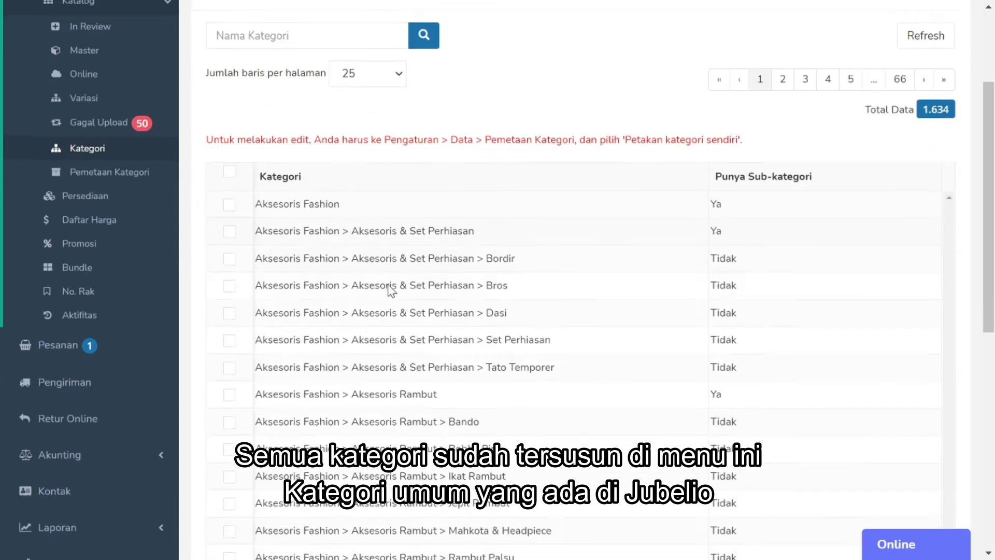
pyautogui.scroll(-10, 354, 244)
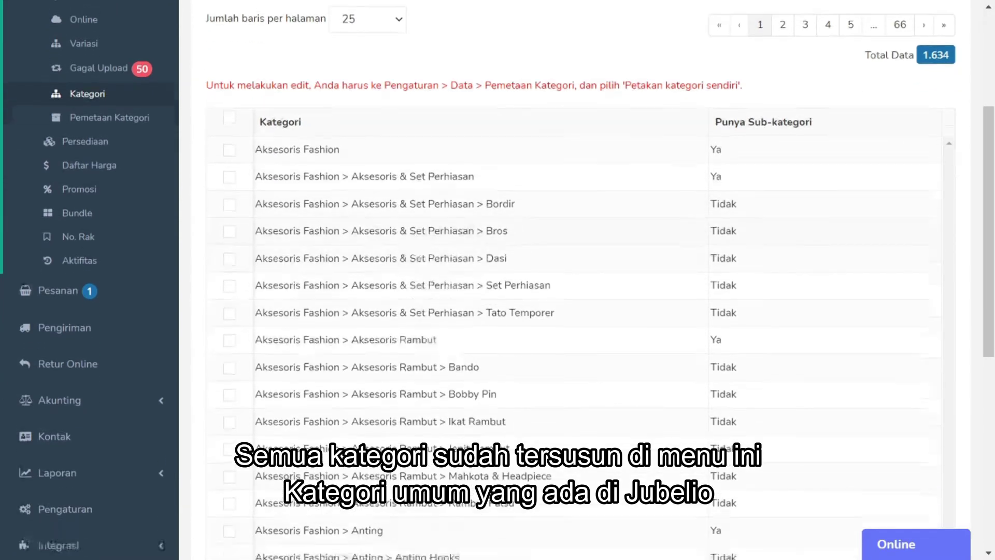
pyautogui.scroll(-5, 357, 259)
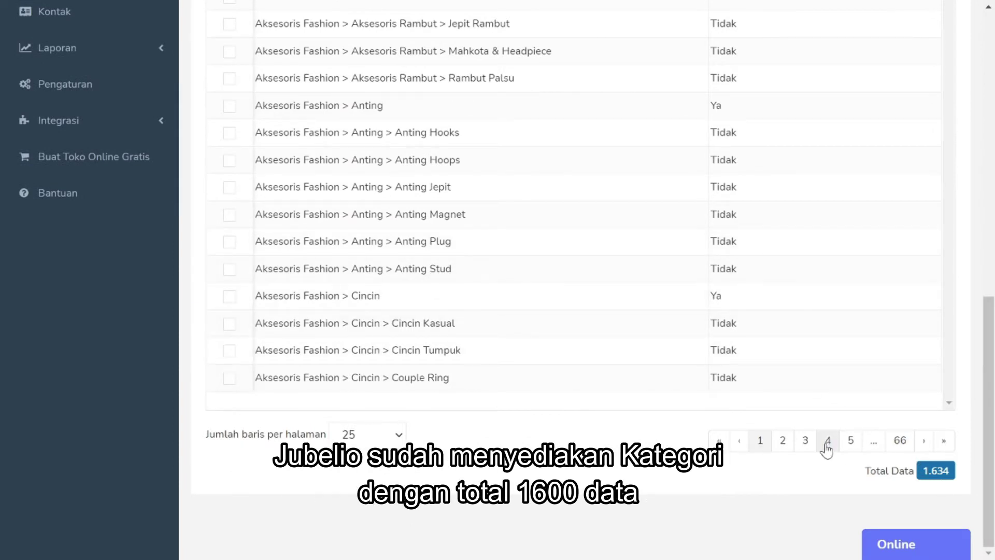
pyautogui.click(784, 444)
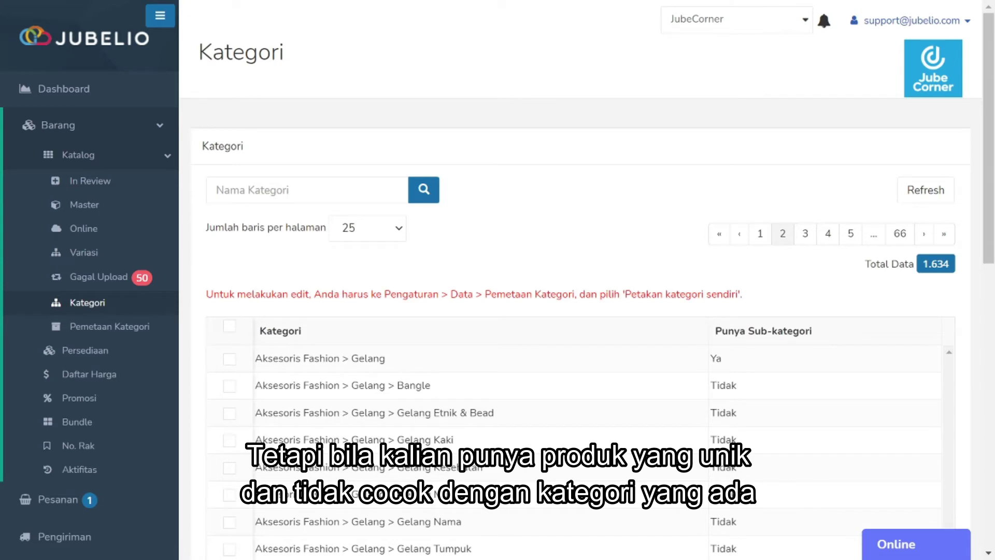
pyautogui.scroll(-5, 558, 286)
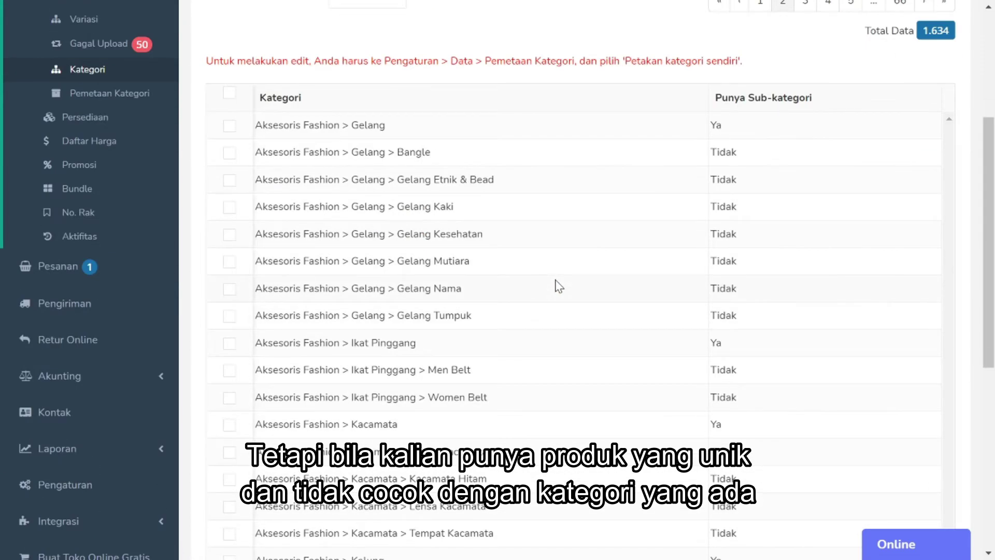
pyautogui.scroll(5, 558, 287)
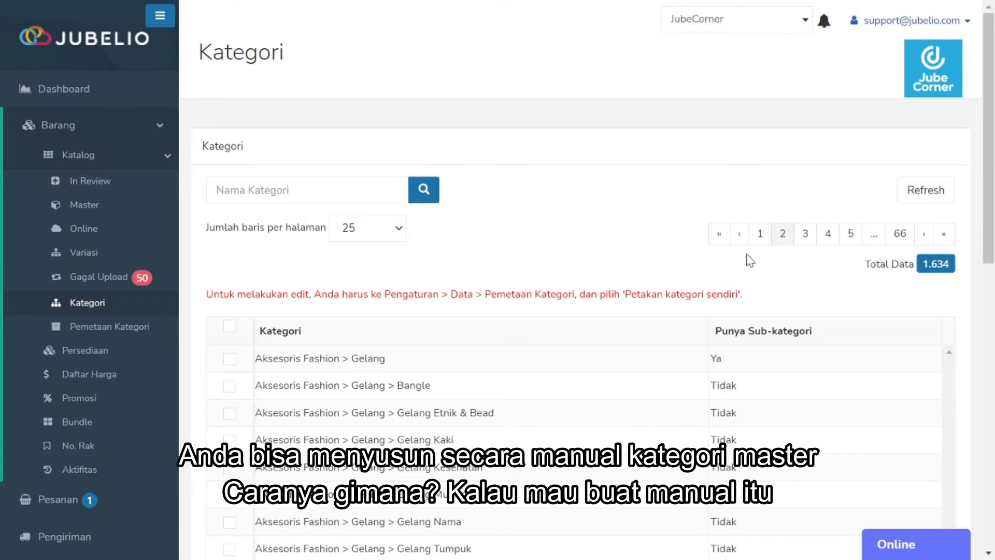
pyautogui.click(757, 239)
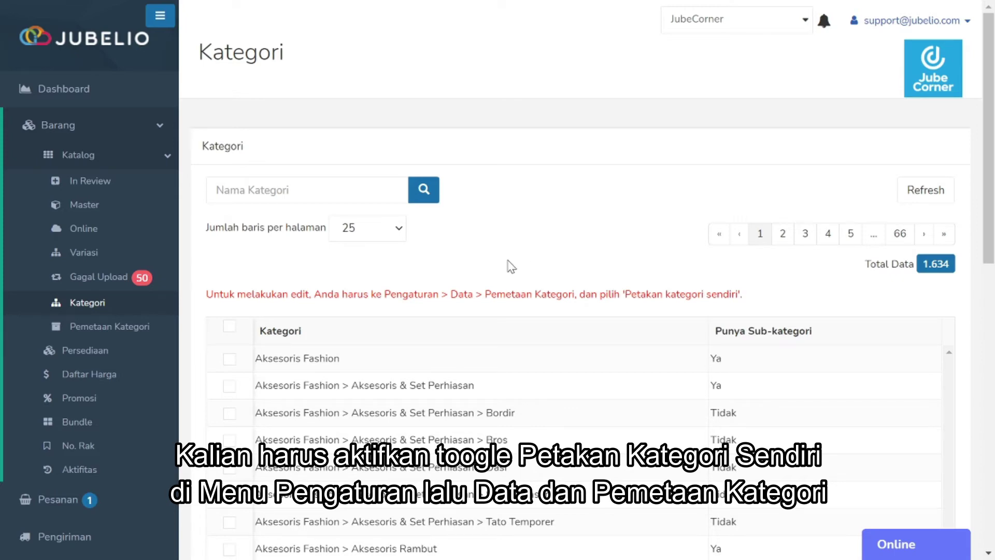
# - Enable "Petakan kategori sendiri" in the Pemetaan Kategori data settings and save the change
pyautogui.scroll(-4, 100, 366)
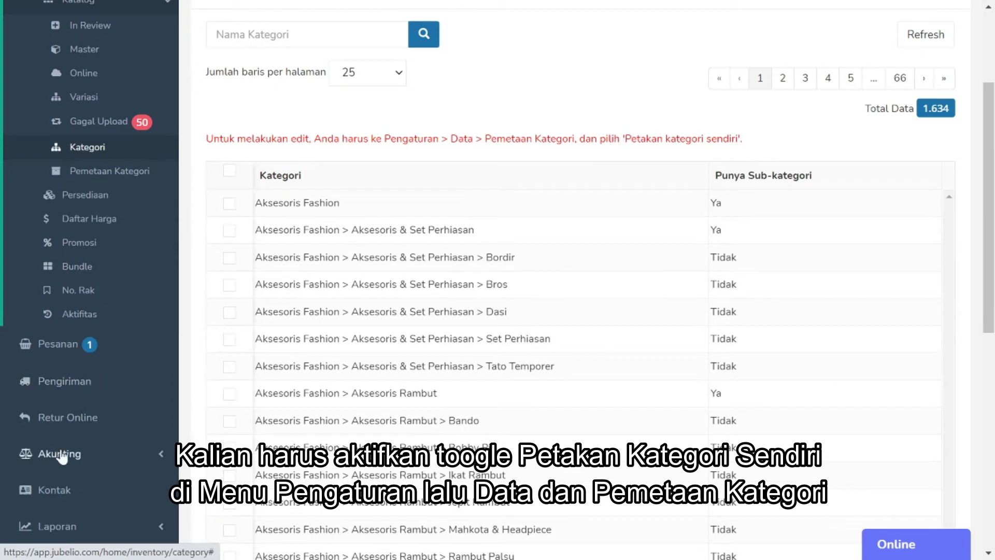
pyautogui.scroll(-3, 59, 461)
pyautogui.click(60, 362)
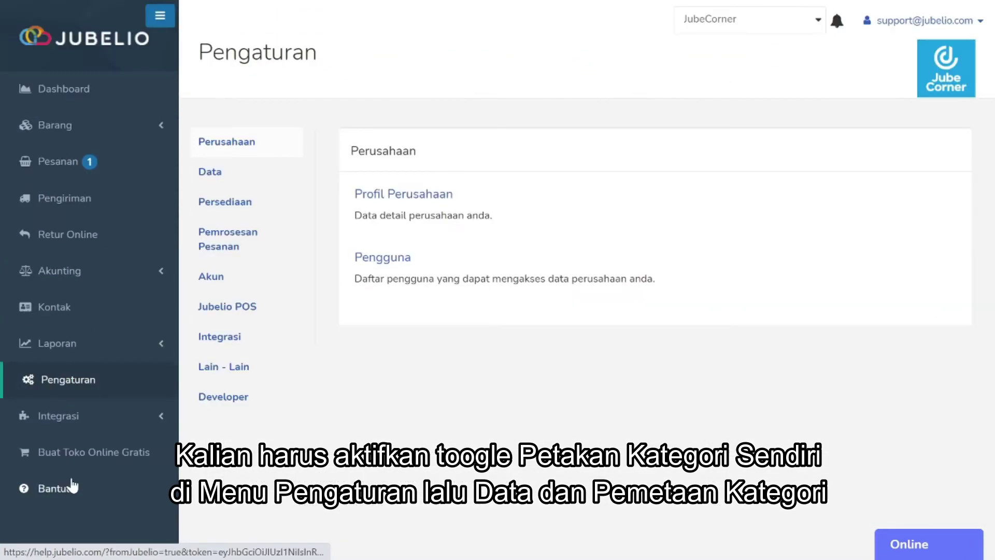
pyautogui.click(213, 176)
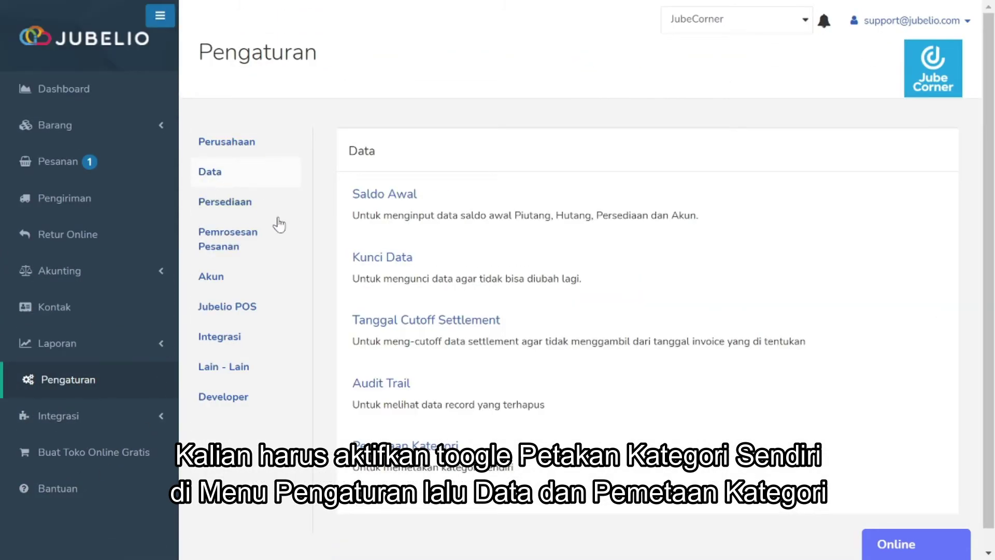
pyautogui.click(397, 444)
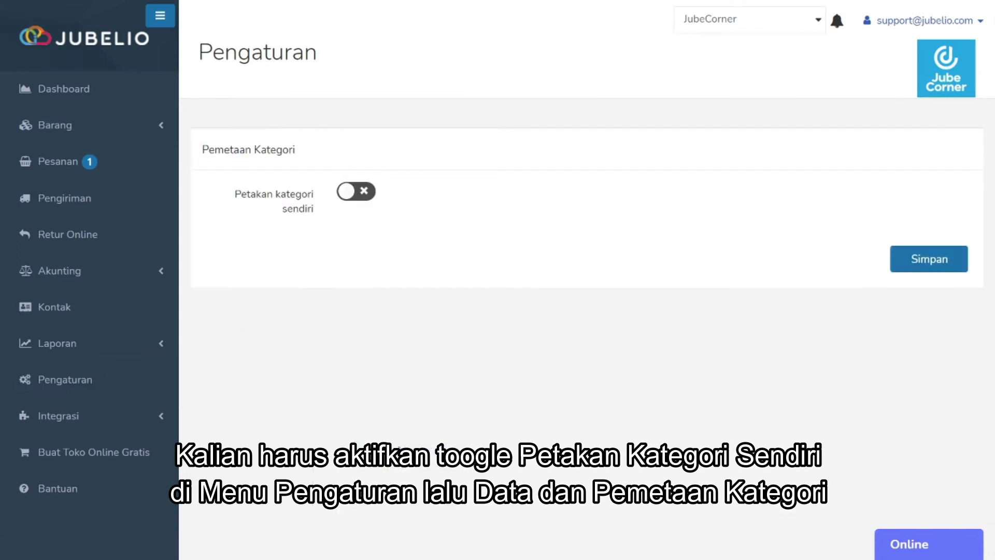
pyautogui.click(351, 200)
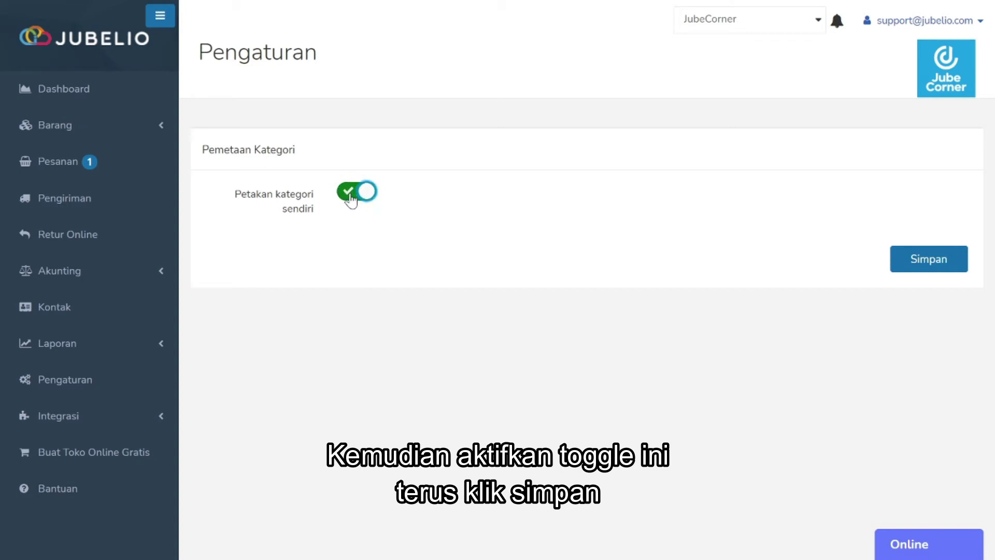
pyautogui.click(921, 265)
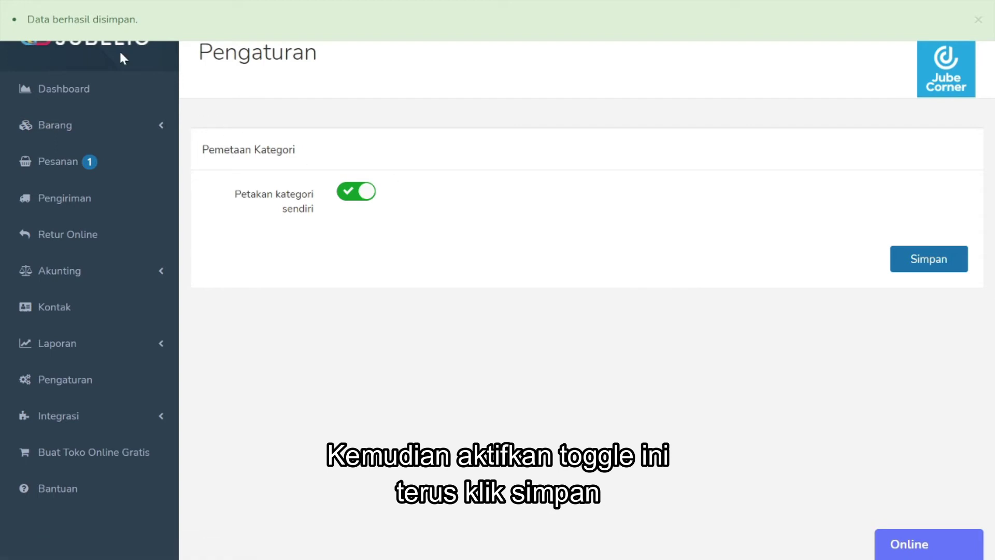
# - Go to the catalog's Kategori list and start adding a new category
pyautogui.click(124, 126)
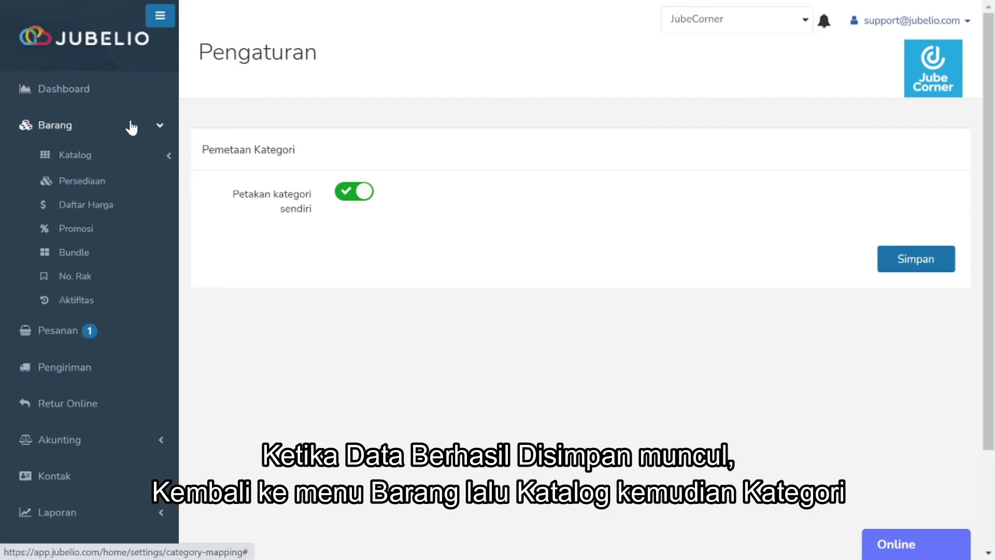
pyautogui.click(145, 160)
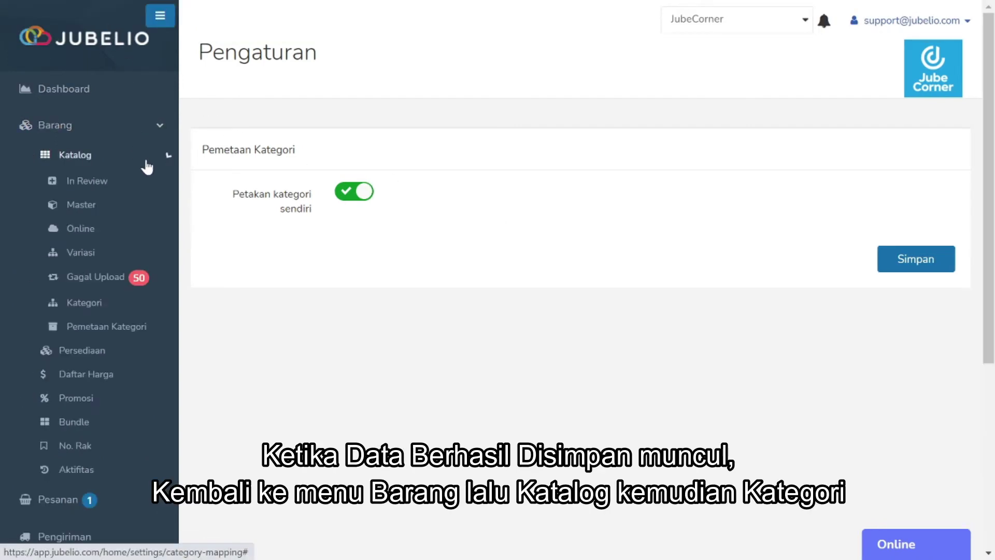
pyautogui.click(145, 306)
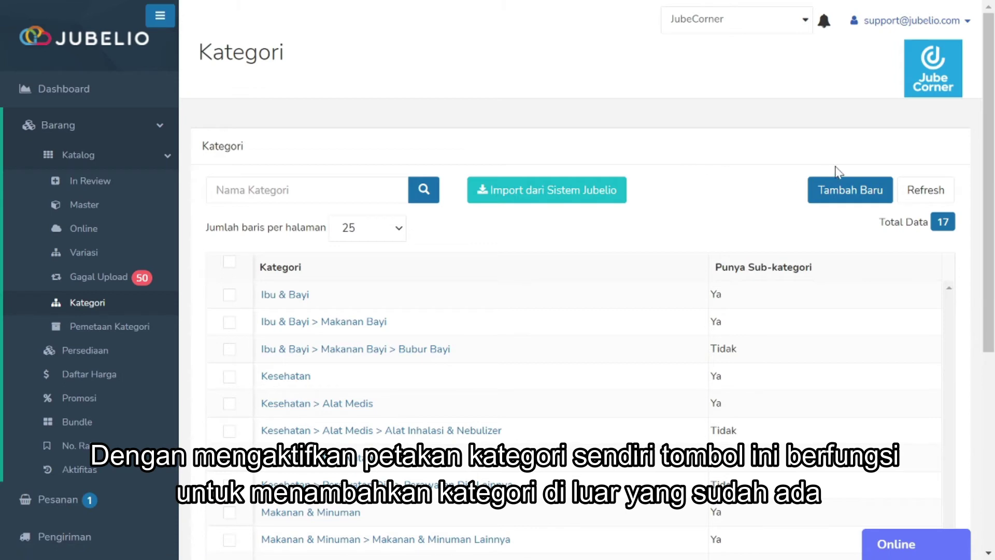
pyautogui.click(853, 197)
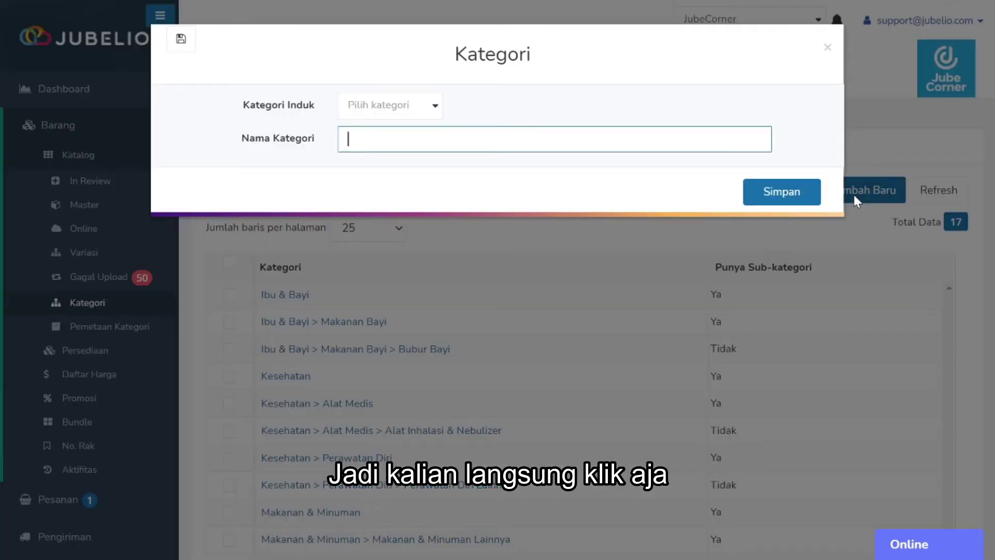
# - Set the new category's Kategori Induk to Kesehatan > Alat Medis > Alat Inhalasi & Nebulizer, leaving the fourth level unselected
pyautogui.click(413, 106)
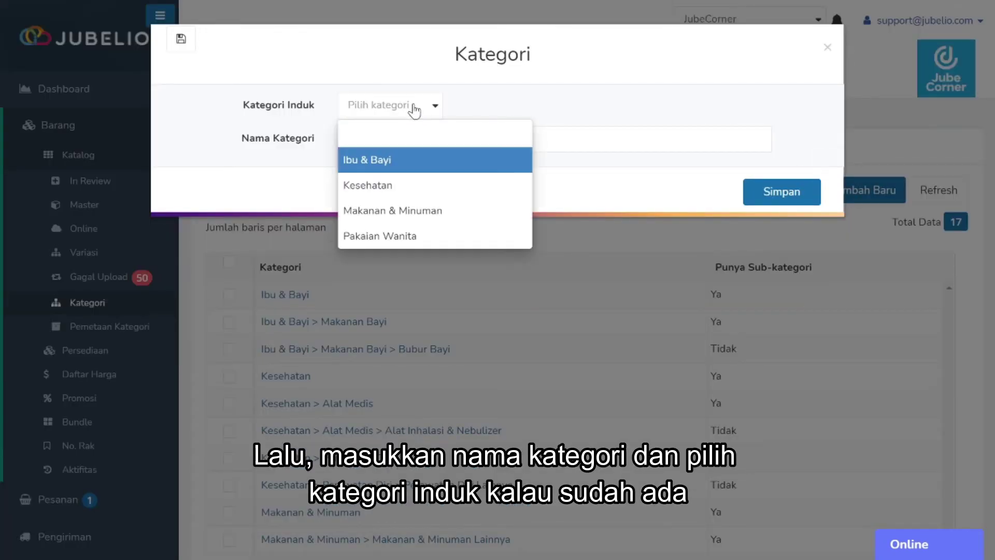
pyautogui.click(406, 193)
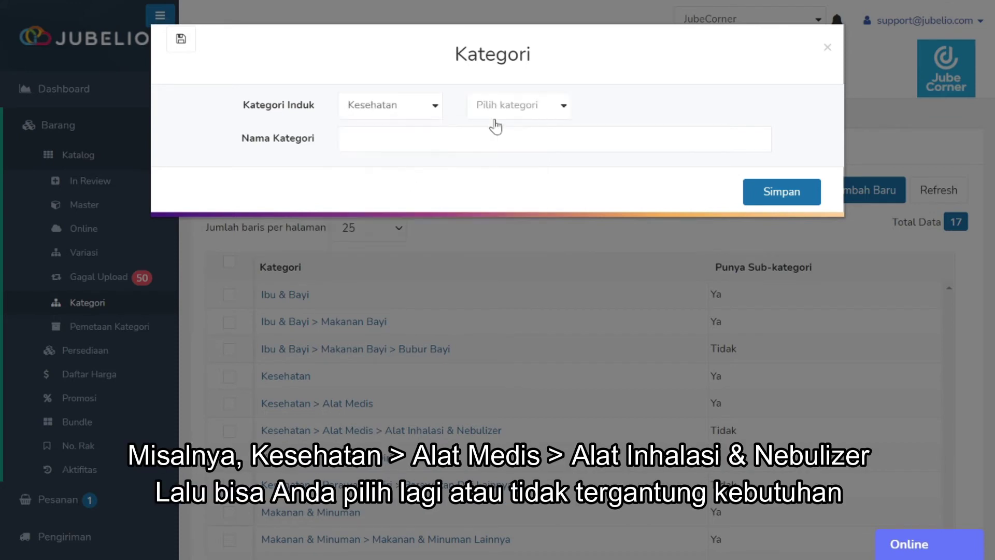
pyautogui.click(529, 117)
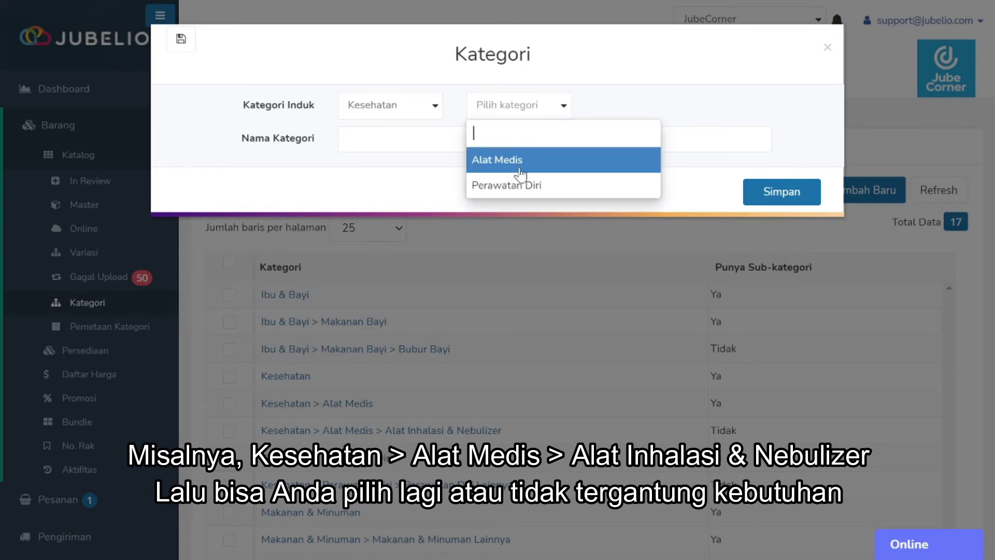
pyautogui.click(522, 158)
pyautogui.click(608, 115)
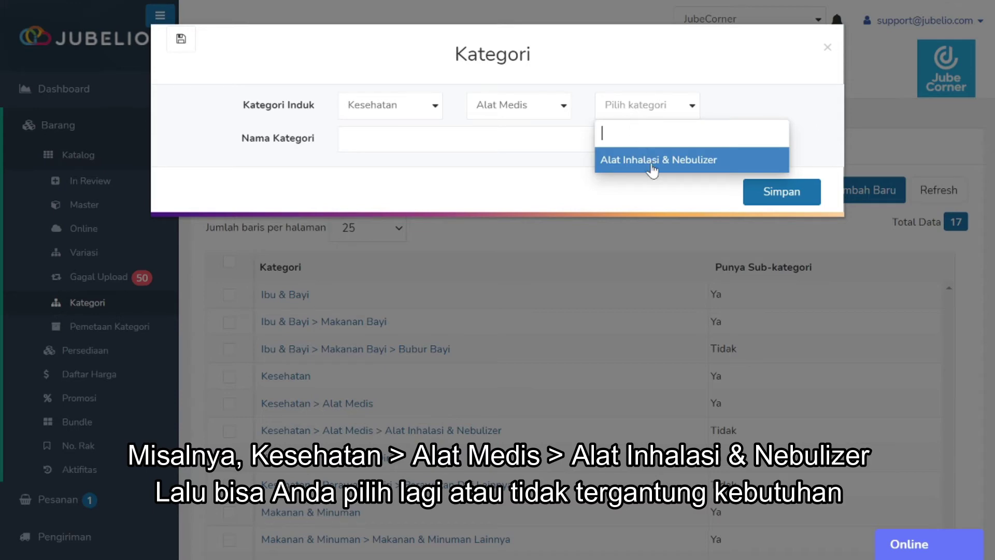
pyautogui.click(653, 161)
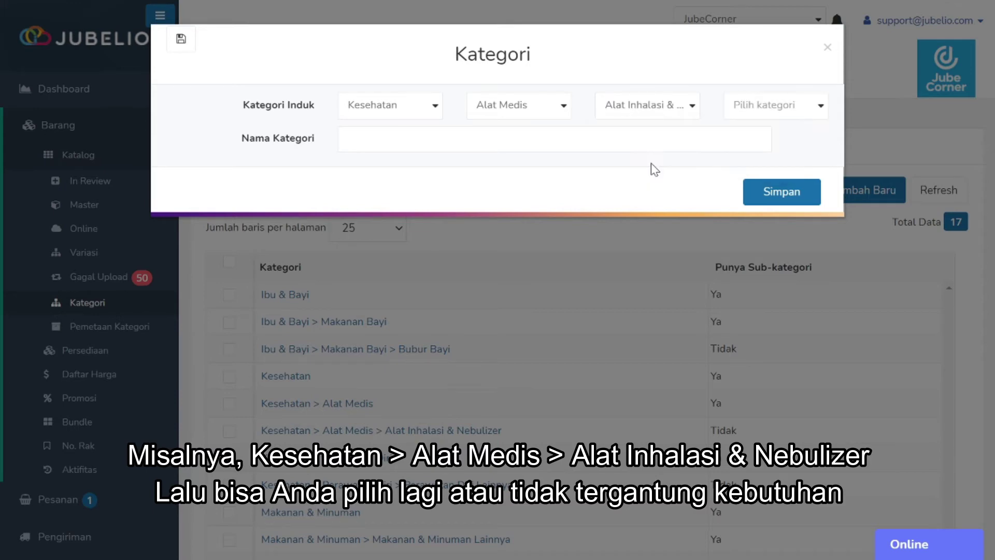
pyautogui.click(775, 116)
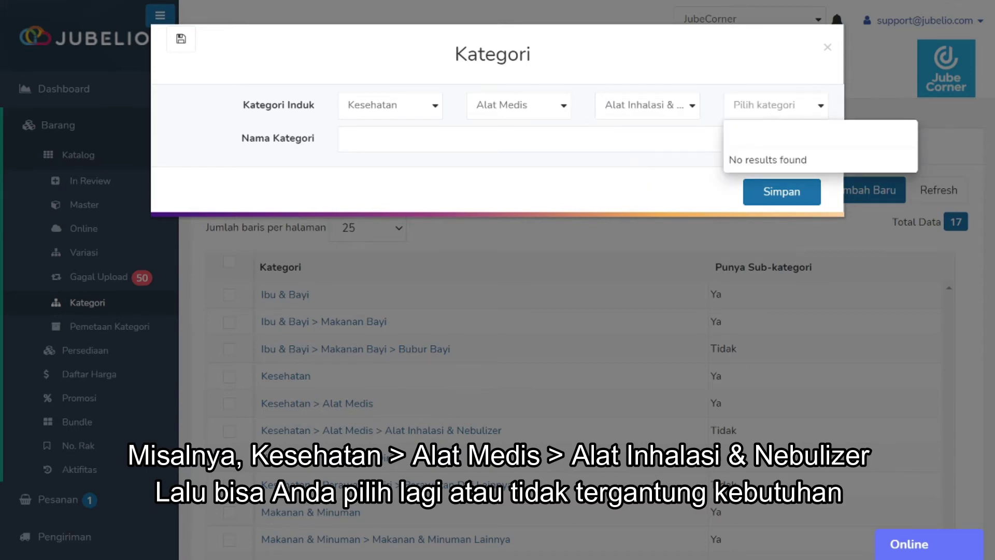
pyautogui.click(780, 115)
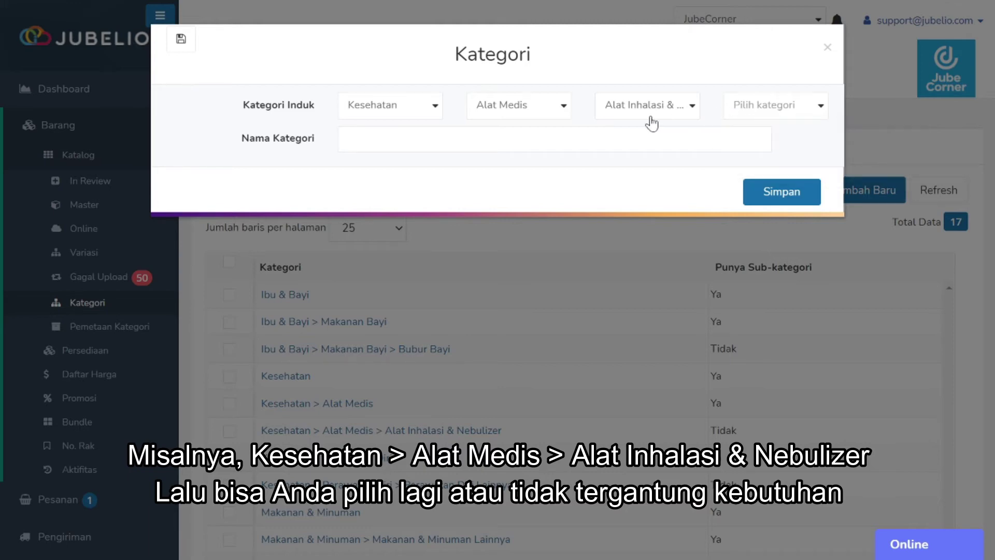
# - Name the new category "Alat Kesehatan" and save it
pyautogui.click(348, 139)
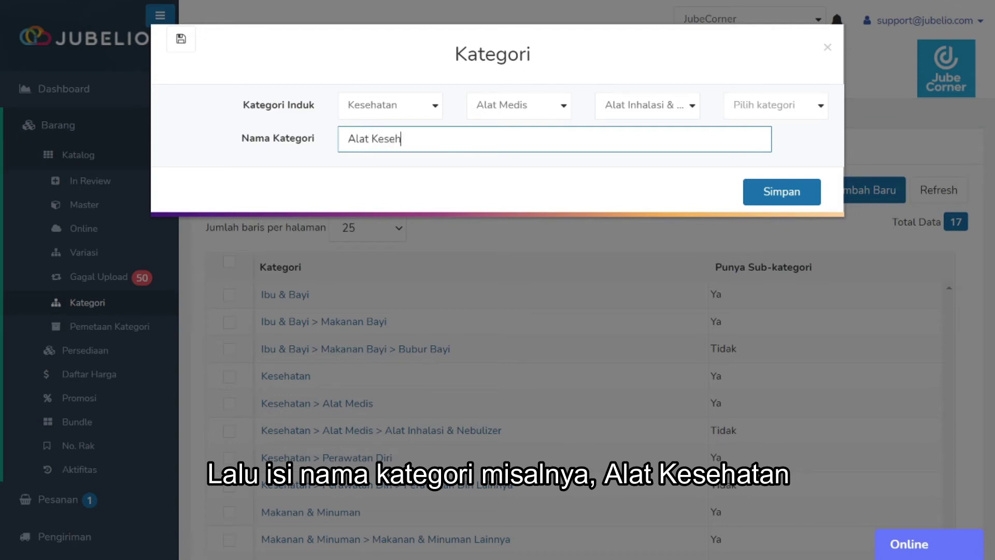
pyautogui.write('Alat Kesehatan')
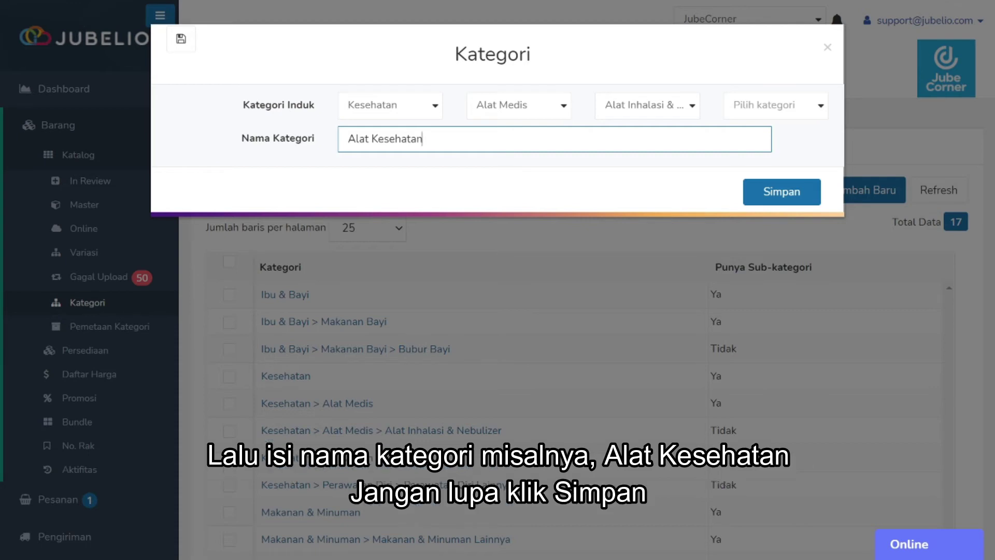
pyautogui.click(768, 193)
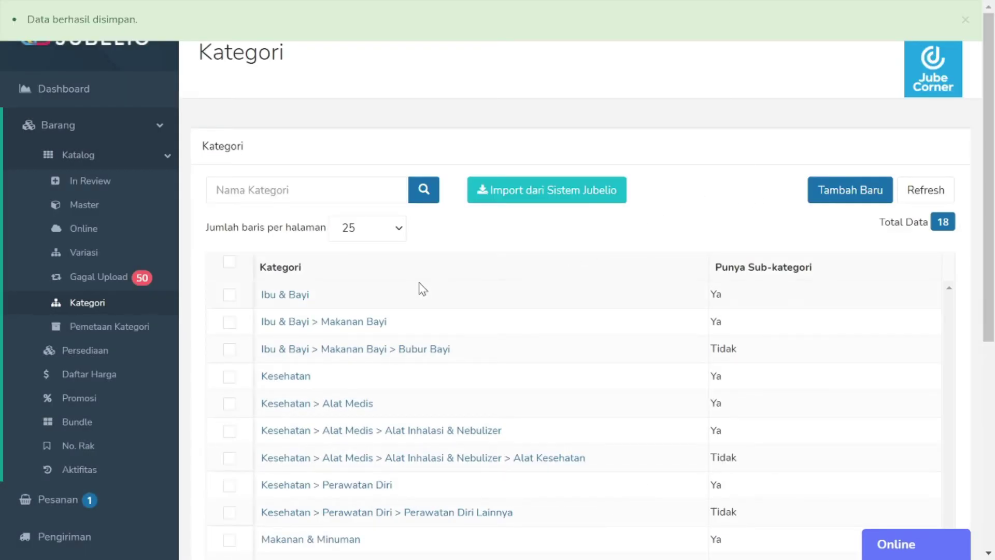
# - Search the Kategori list for "alat kesehatan", check the new category's entry and clear the search
pyautogui.scroll(-6, 326, 270)
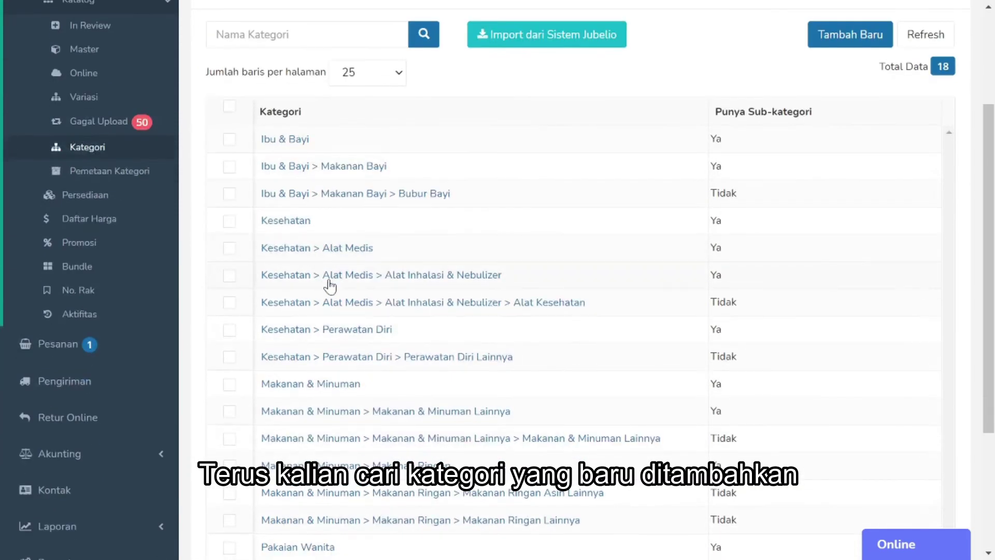
pyautogui.scroll(3, 339, 270)
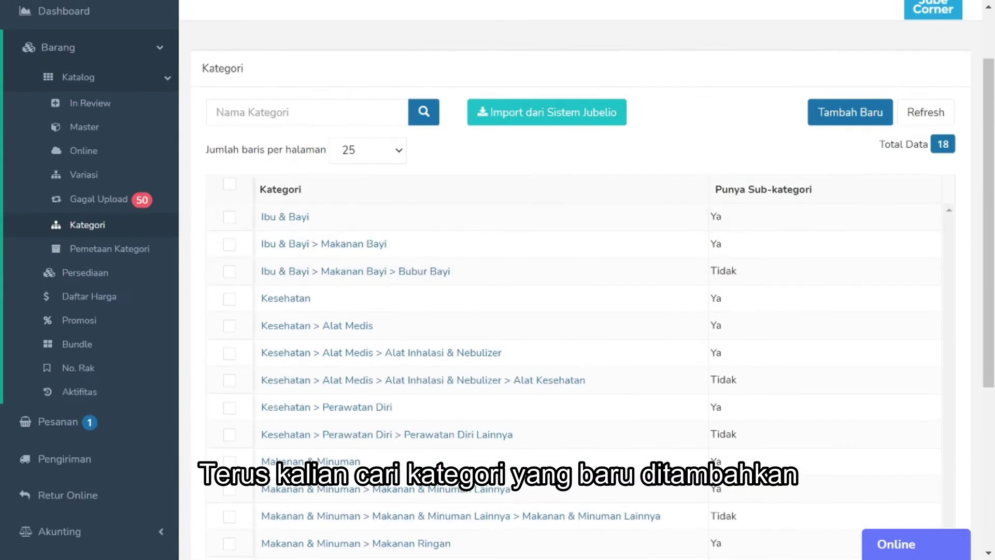
pyautogui.click(301, 112)
pyautogui.write('alat kesehatan')
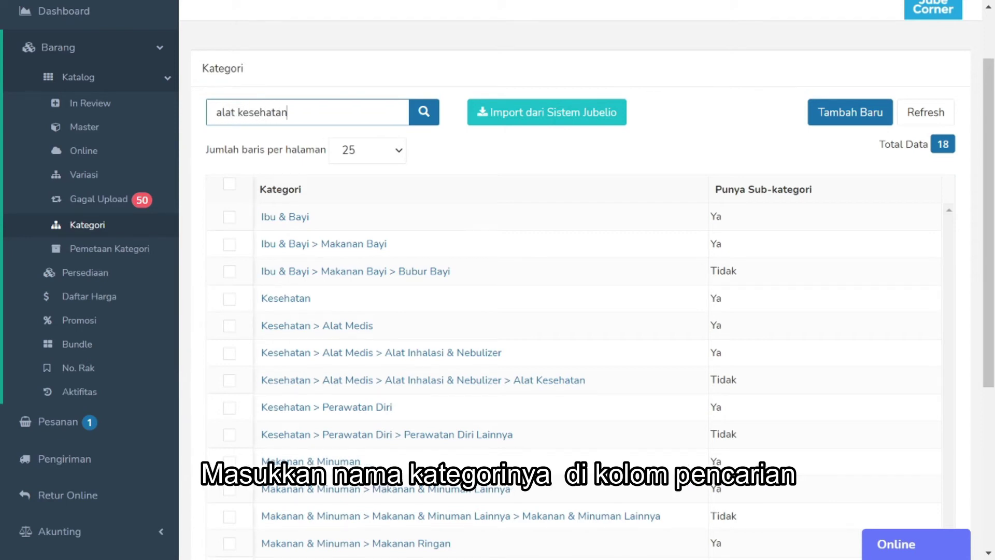
pyautogui.press('Return')
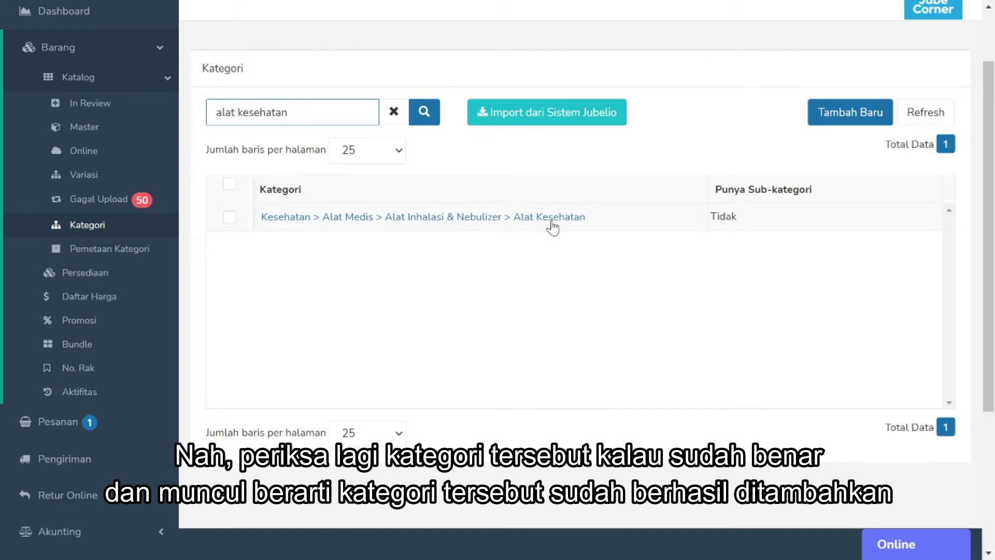
pyautogui.scroll(2, 585, 228)
pyautogui.scroll(-3, 581, 233)
pyautogui.scroll(2, 570, 237)
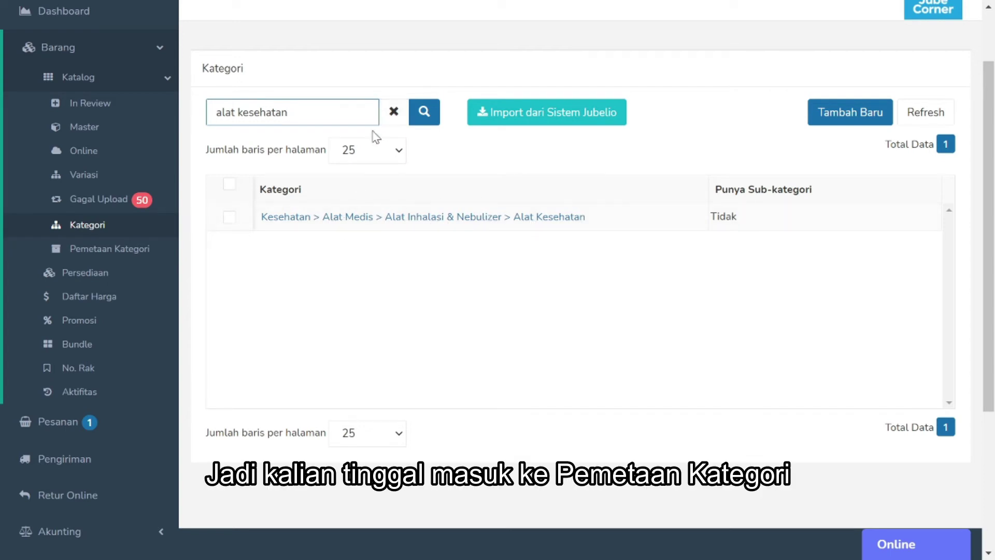
pyautogui.click(228, 219)
pyautogui.click(228, 220)
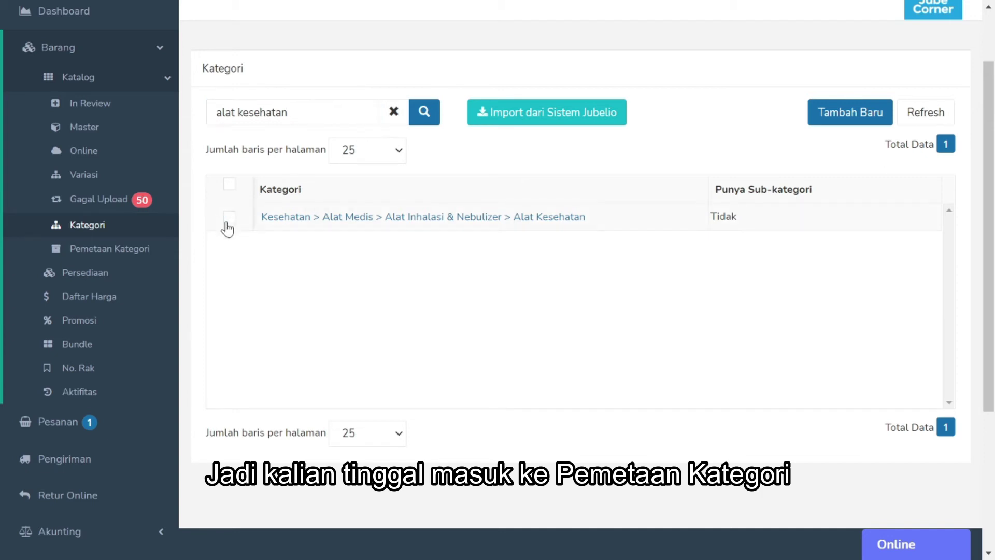
pyautogui.click(394, 113)
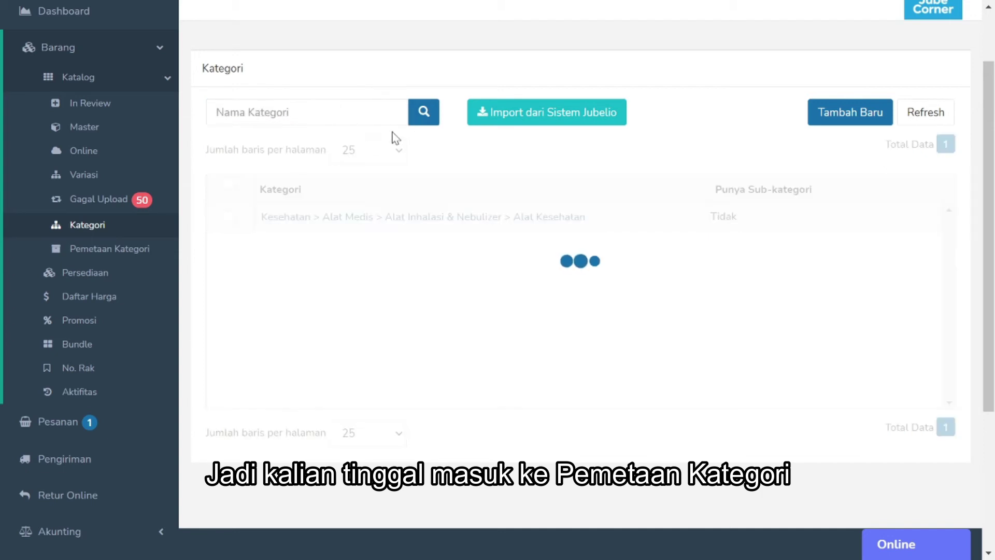
# - Look through the category rows in Pemetaan Kategori and search there for "alat kesehatan"
pyautogui.click(103, 253)
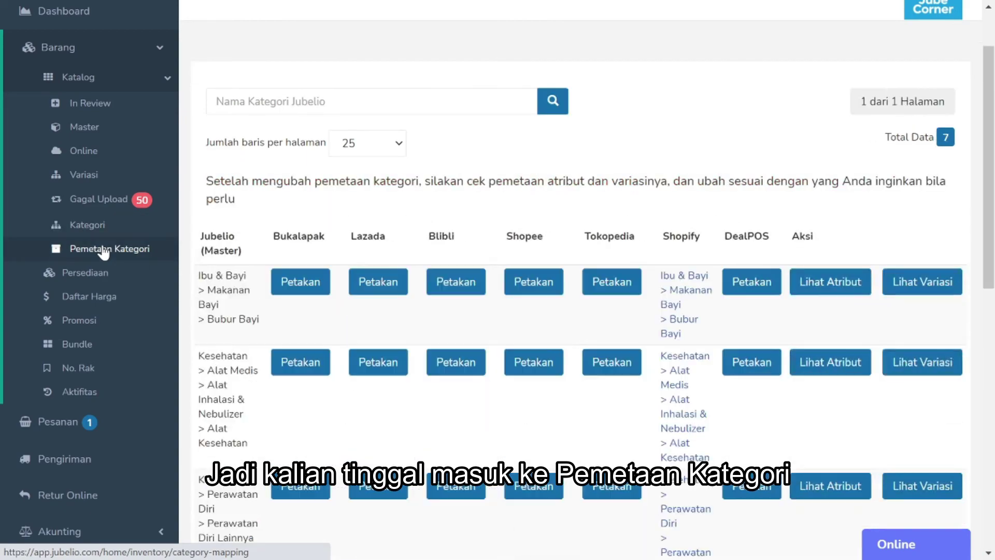
pyautogui.scroll(-7, 231, 340)
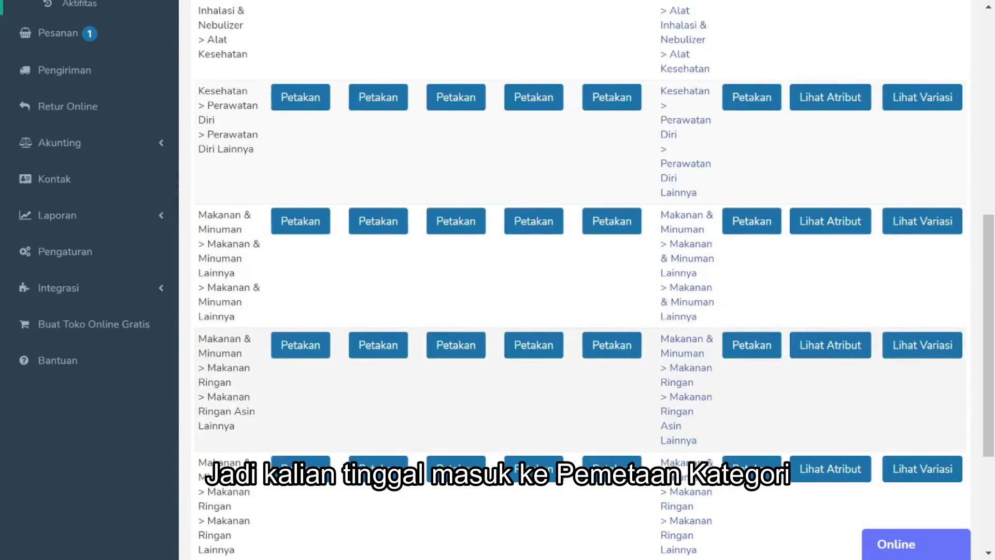
pyautogui.scroll(4, 228, 363)
pyautogui.scroll(-7, 226, 316)
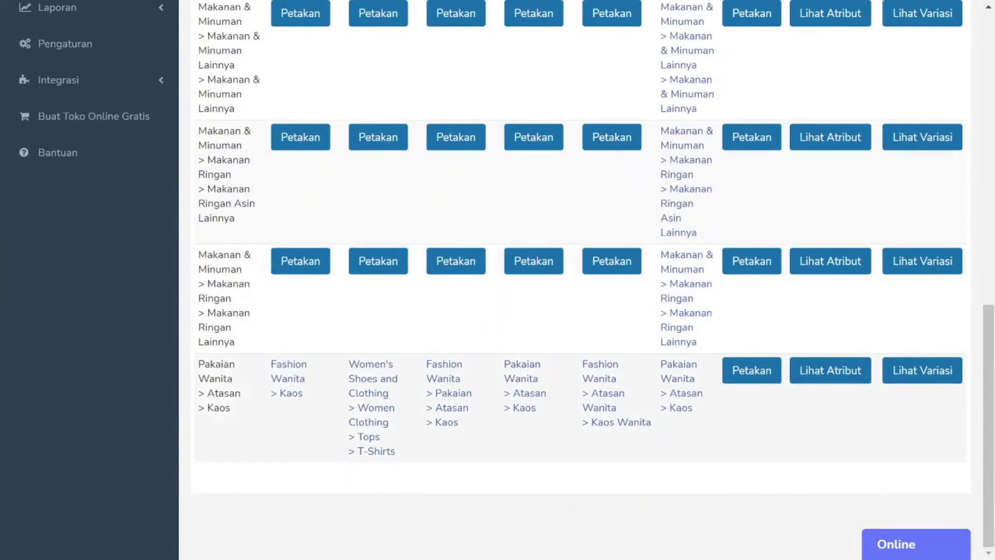
pyautogui.scroll(5, 576, 280)
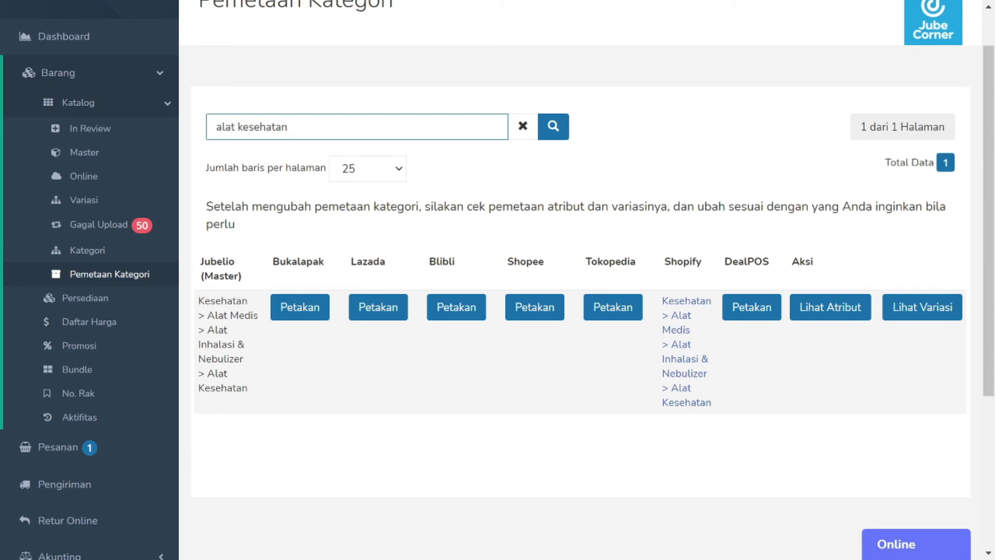
# - Compare the Kategori list with the "alat kesehatan" entry in Pemetaan Kategori and return to the Kategori list
pyautogui.click(91, 254)
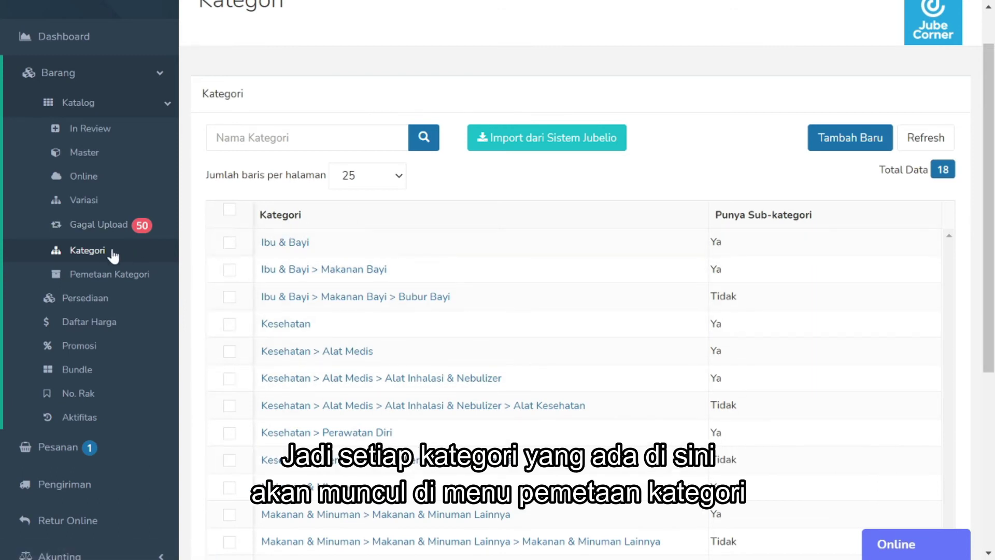
pyautogui.click(109, 275)
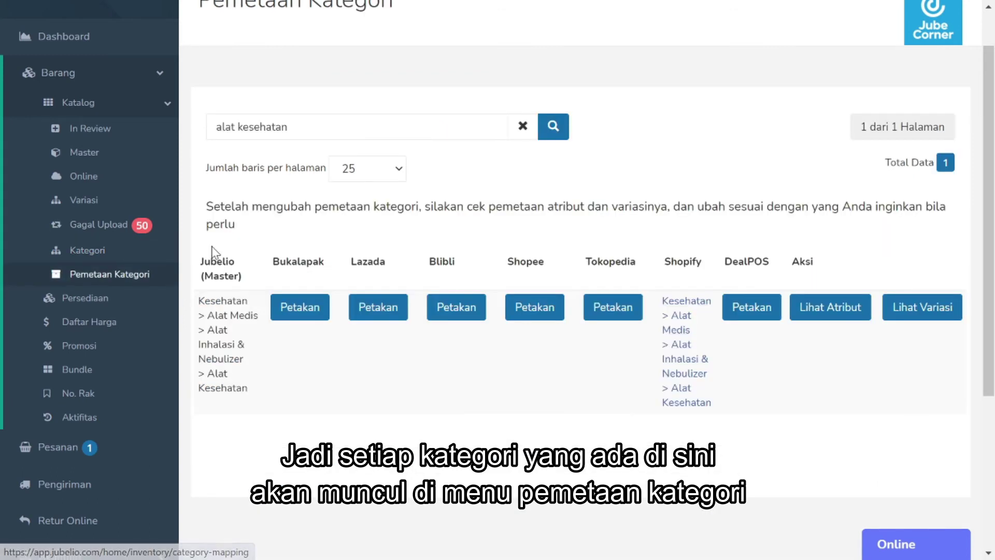
pyautogui.click(112, 251)
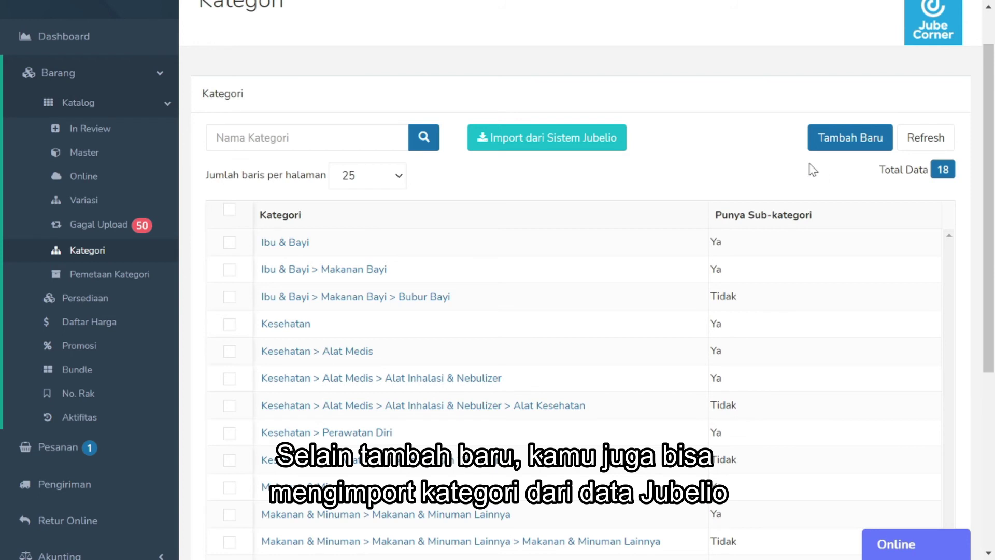
# - View the import page for Jubelio system categories, then go back and look through the existing Kategori list
pyautogui.click(556, 149)
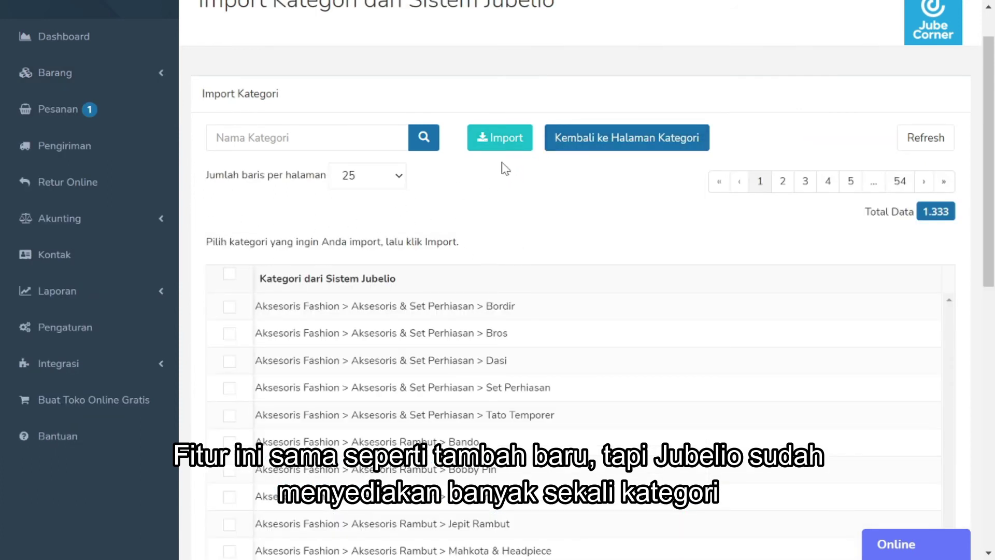
pyautogui.click(658, 142)
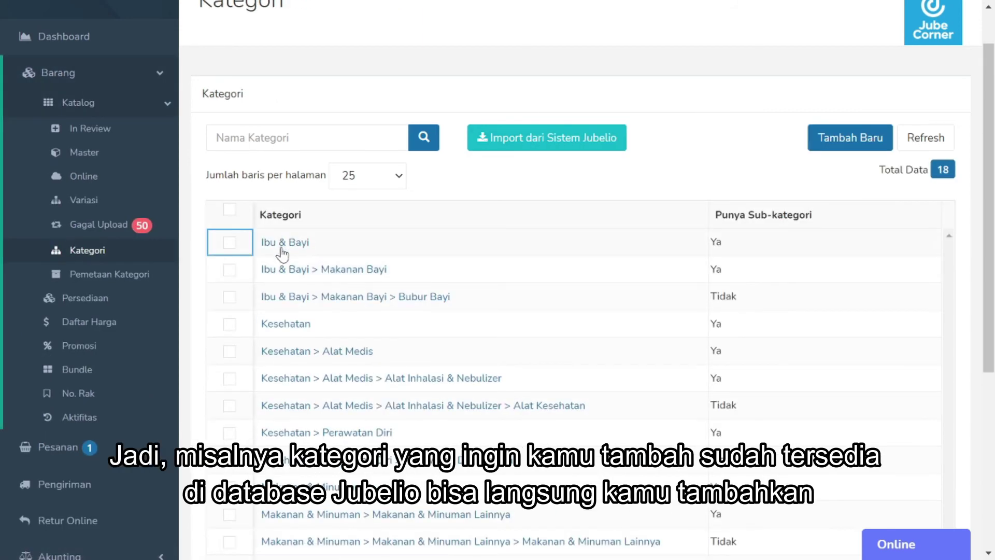
pyautogui.scroll(-6, 340, 256)
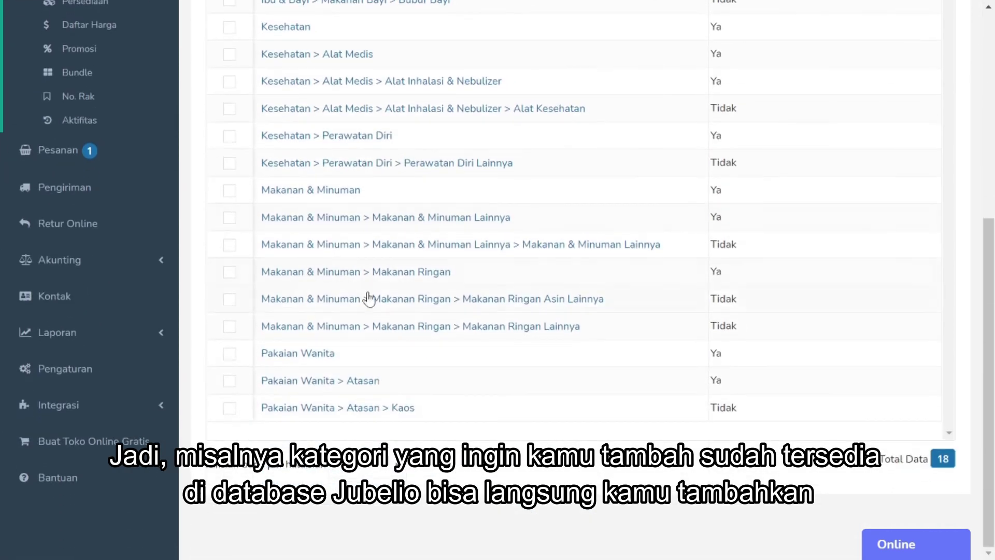
pyautogui.scroll(7, 371, 297)
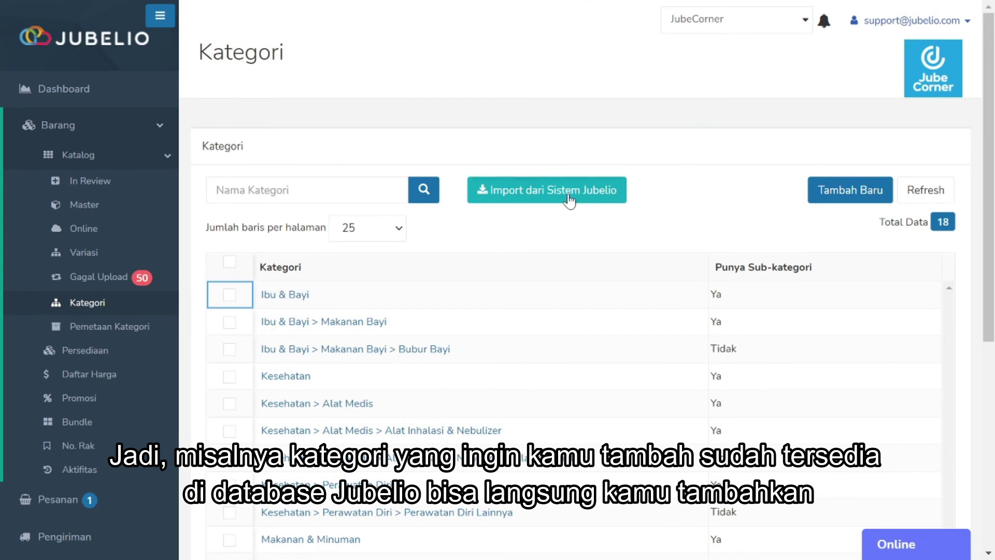
# - Reopen Import Kategori dari Sistem Jubelio and look through the first page of categories available for import
pyautogui.click(570, 200)
pyautogui.scroll(-12, 533, 363)
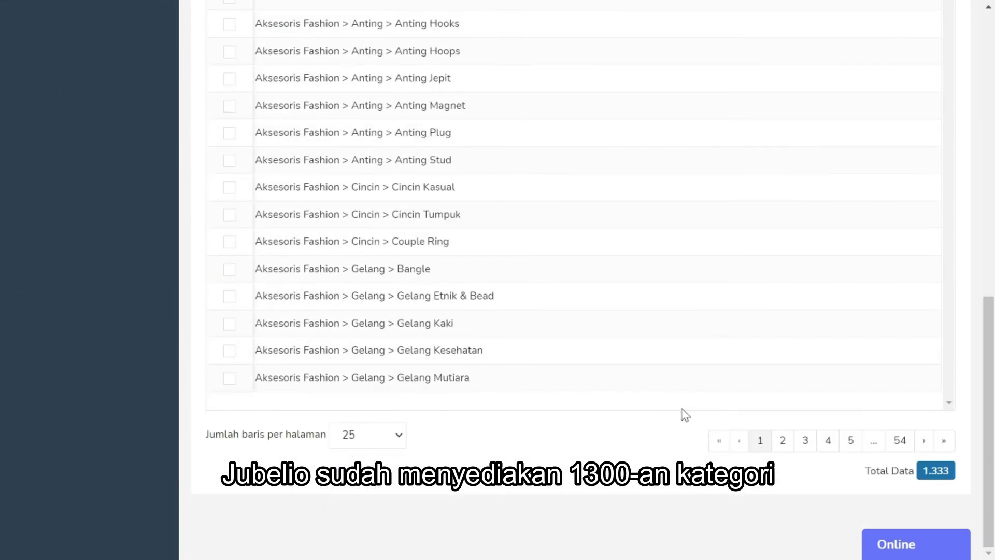
pyautogui.scroll(6, 740, 425)
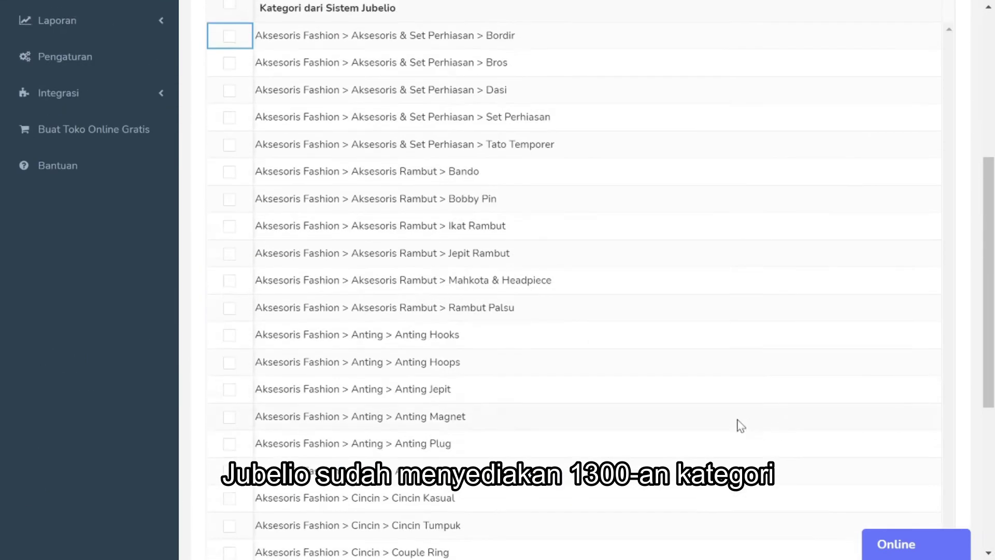
pyautogui.scroll(6, 741, 425)
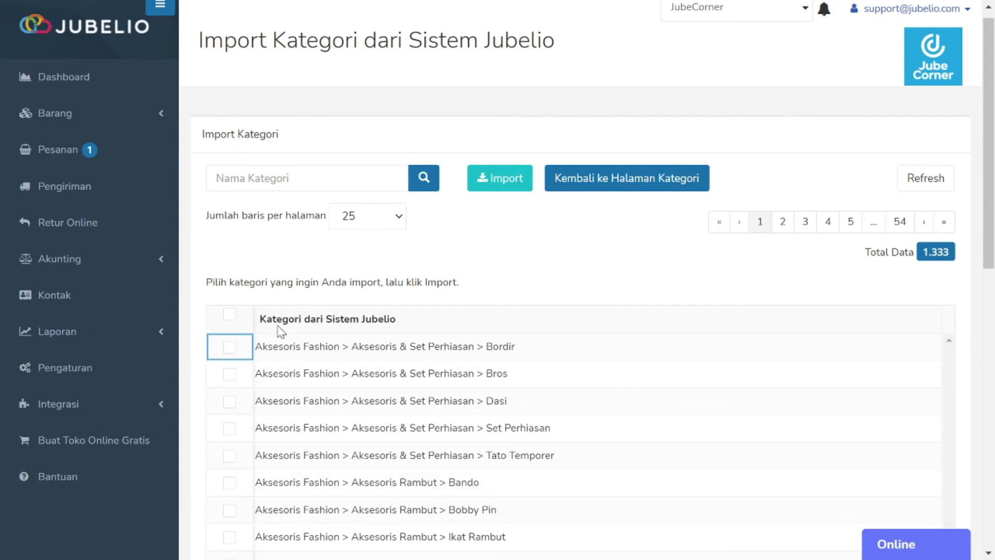
# - Search the Jubelio system categories available for import for "baju" and look through the matching rows
pyautogui.click(307, 178)
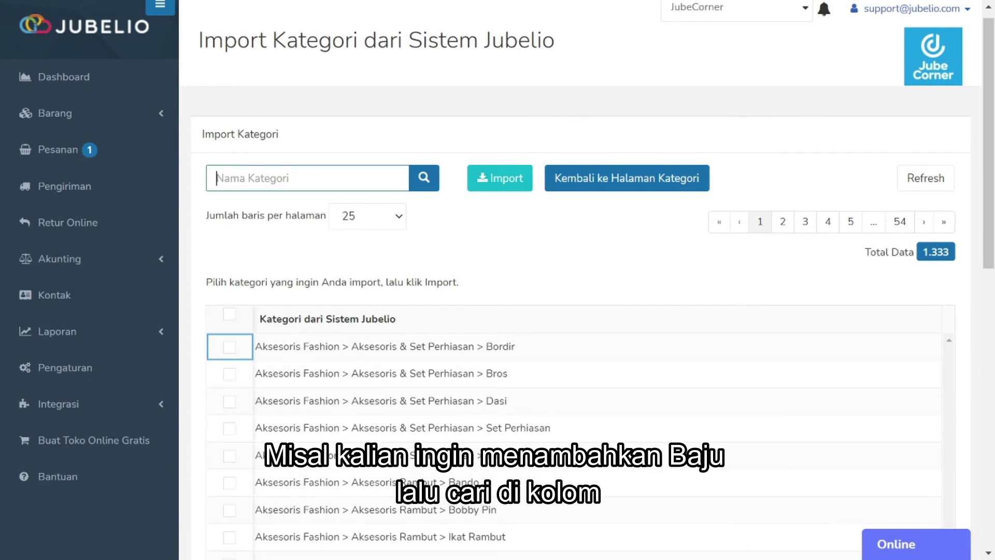
pyautogui.write('baju')
pyautogui.press('Return')
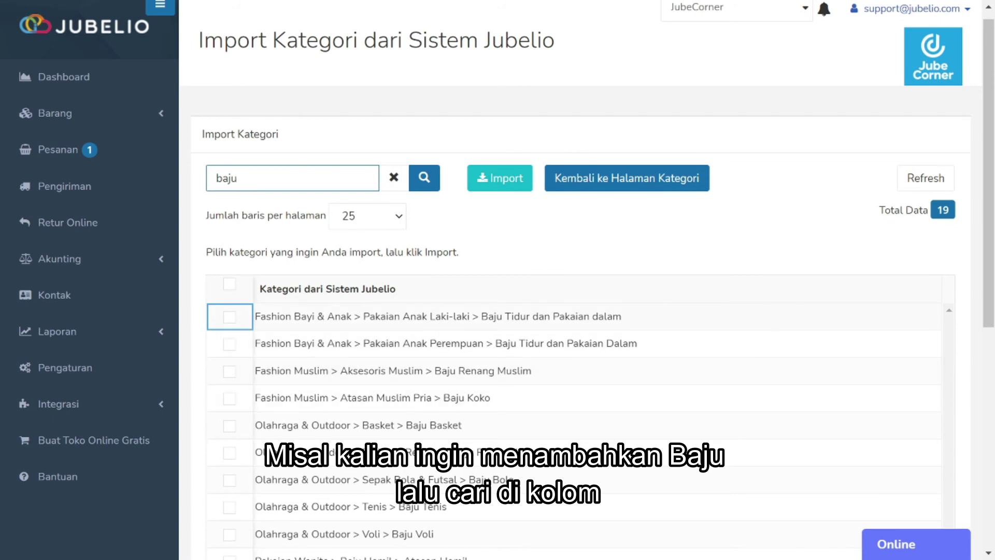
pyautogui.scroll(-7, 319, 393)
pyautogui.scroll(6, 319, 392)
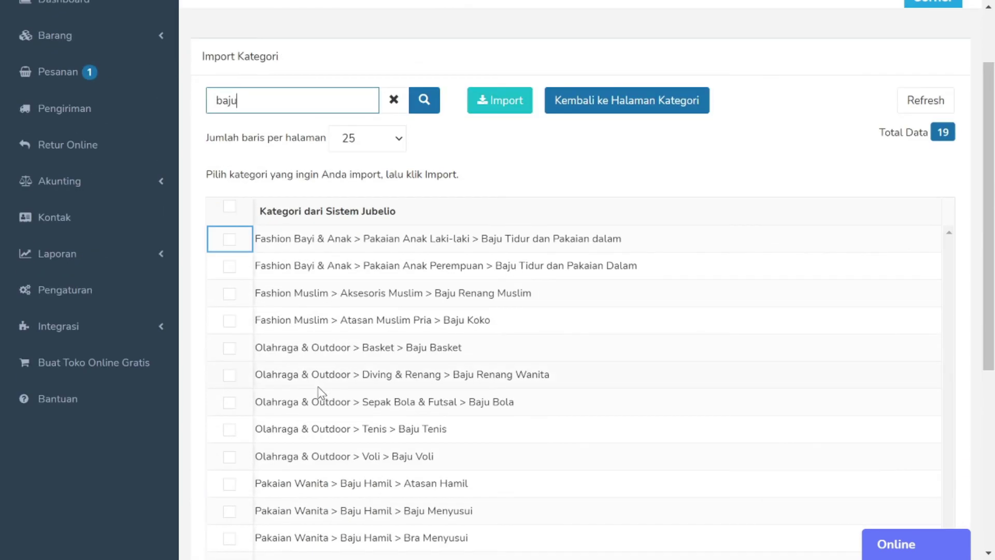
# - Import both Fashion Bayi & Anak "Baju Tidur" categories and Fashion Muslim > Aksesoris Muslim > Baju Renang Muslim, and return to the Kategori list
pyautogui.click(229, 240)
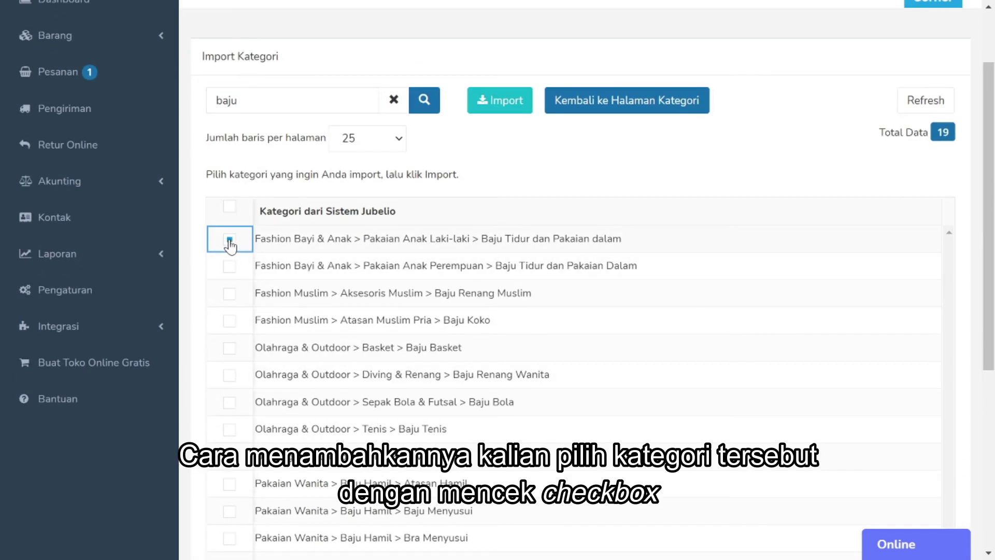
pyautogui.click(230, 267)
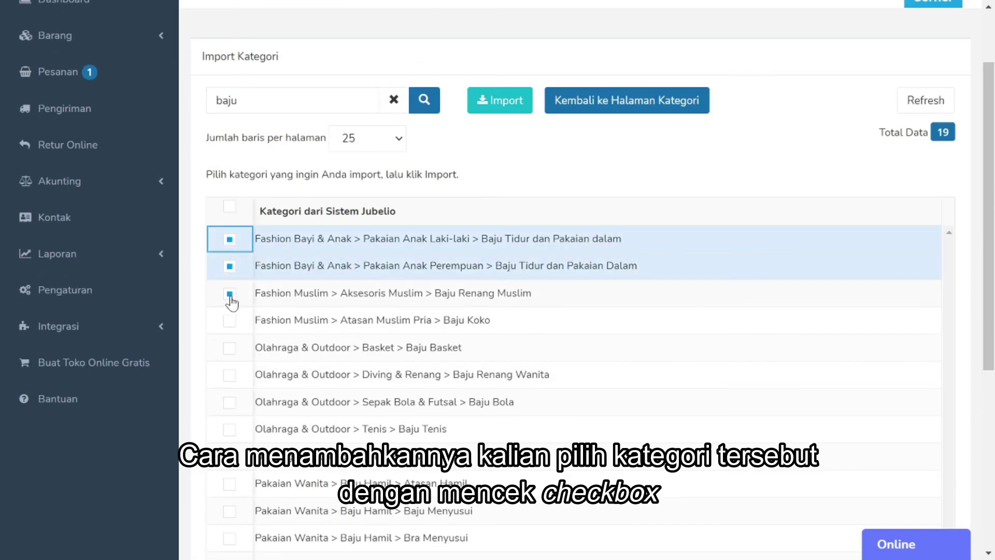
pyautogui.click(501, 104)
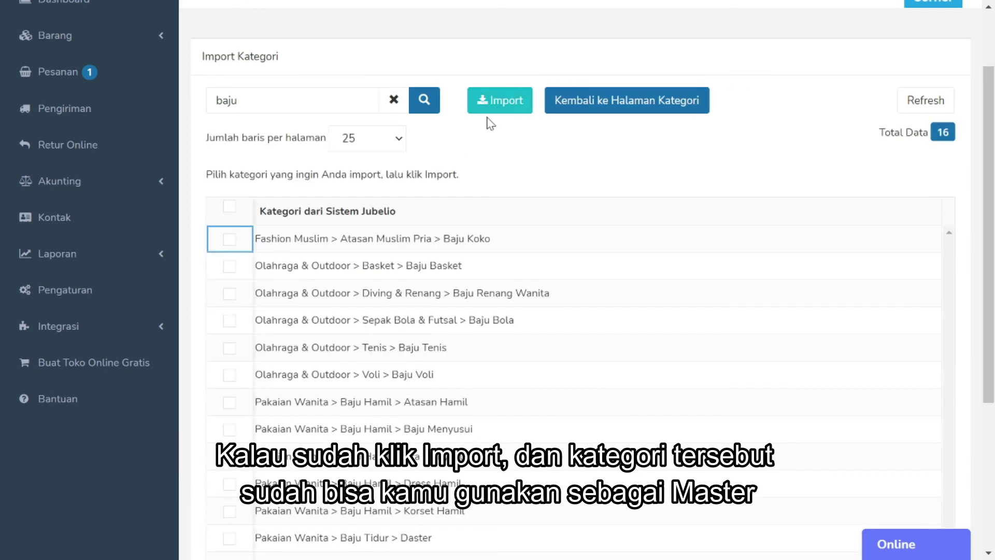
pyautogui.scroll(2, 238, 122)
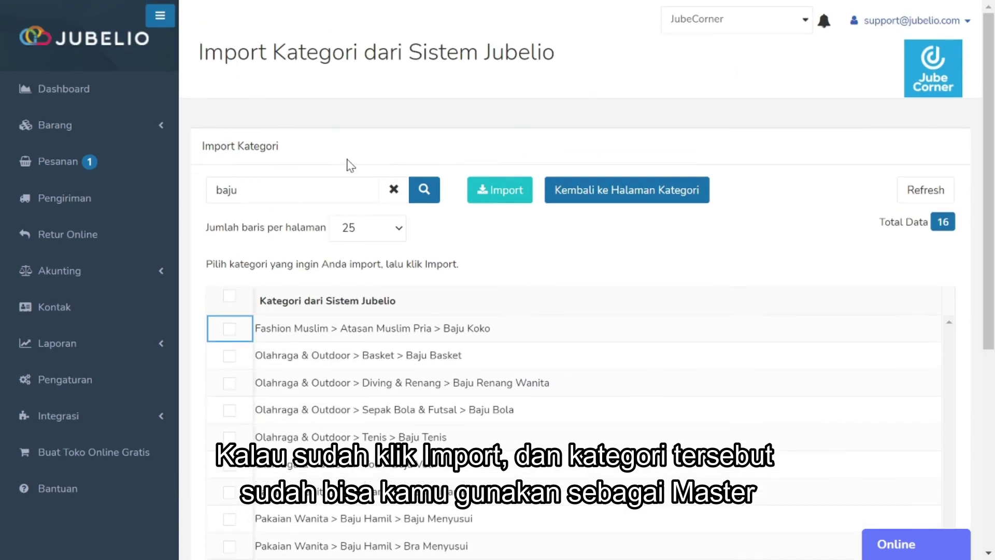
pyautogui.click(580, 193)
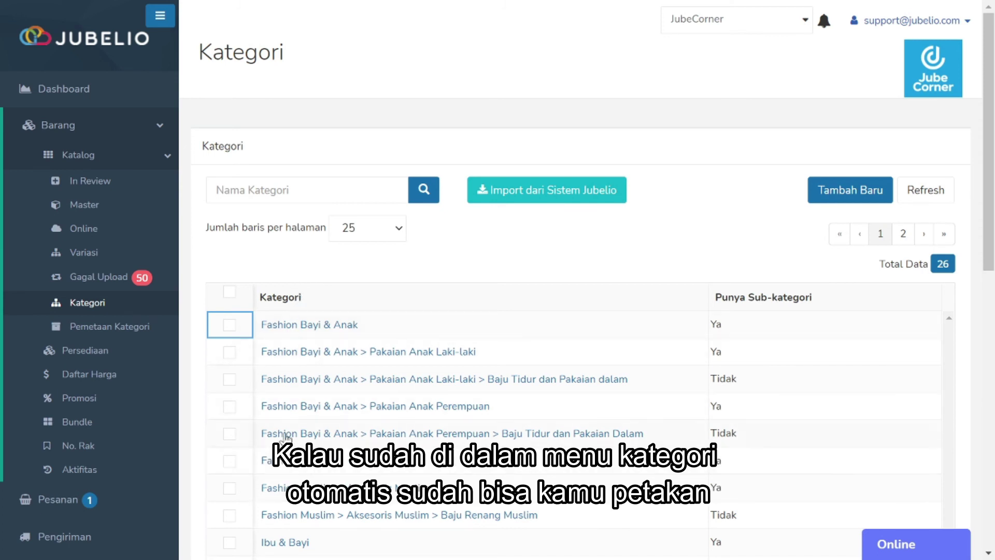
# - Search Pemetaan Kategori for "baju" and look through the marketplace mappings of the imported categories
pyautogui.click(143, 332)
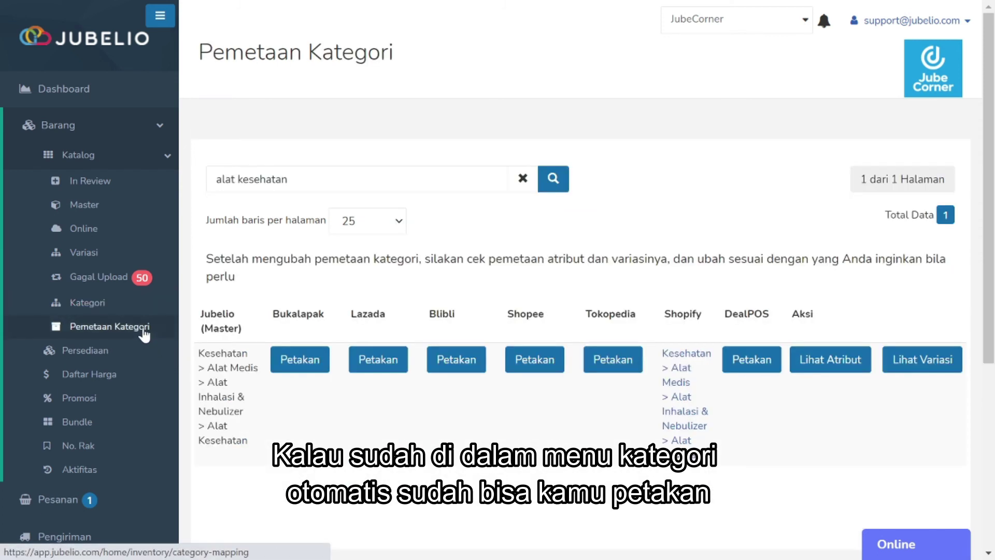
pyautogui.moveTo(288, 180); pyautogui.dragTo(207, 184)
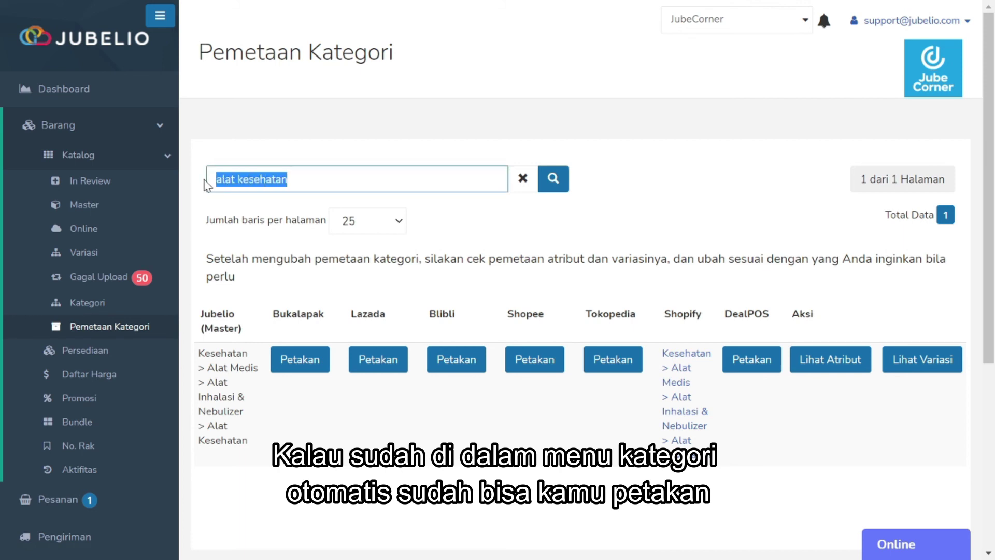
pyautogui.write('baju')
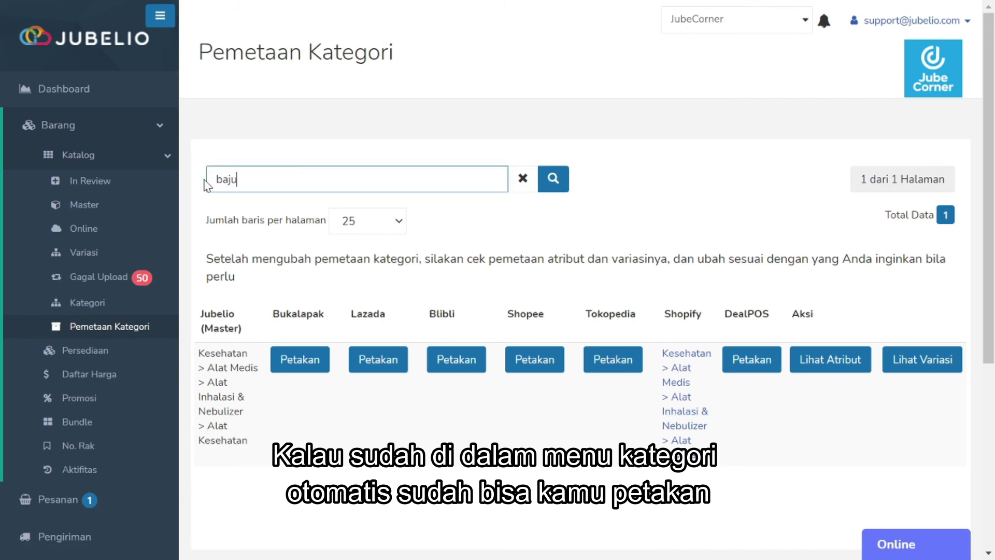
pyautogui.press('Return')
pyautogui.scroll(-2, 292, 390)
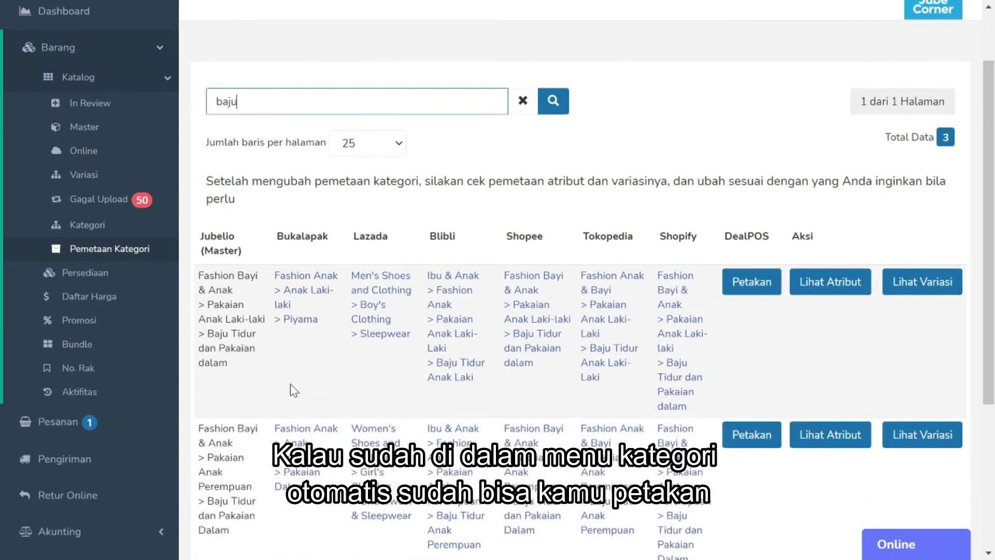
pyautogui.scroll(-2, 290, 386)
pyautogui.scroll(2, 289, 382)
# - Compare the Kategori list with the "baju" mappings in Pemetaan Kategori and finish on the Kategori list
pyautogui.click(106, 228)
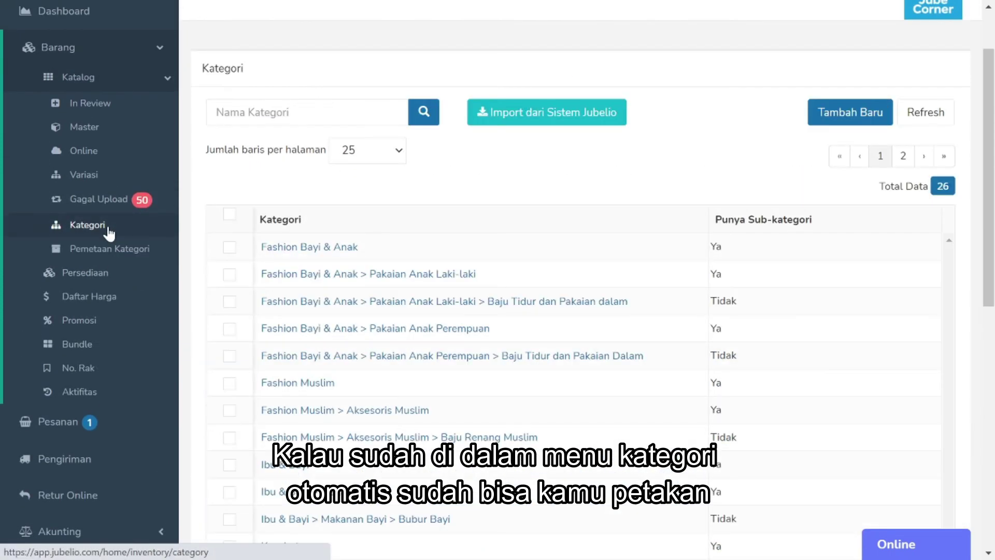
pyautogui.scroll(2, 613, 202)
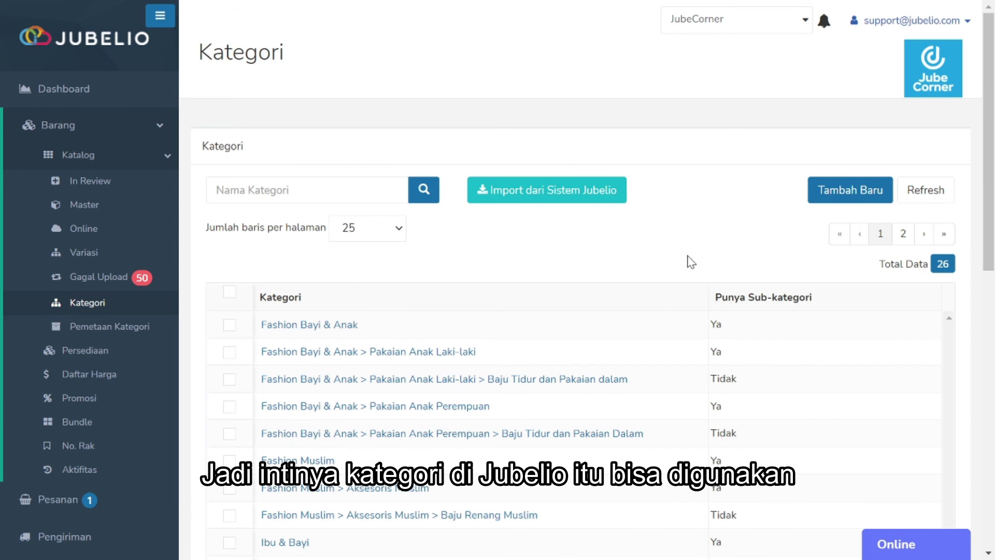
pyautogui.click(147, 334)
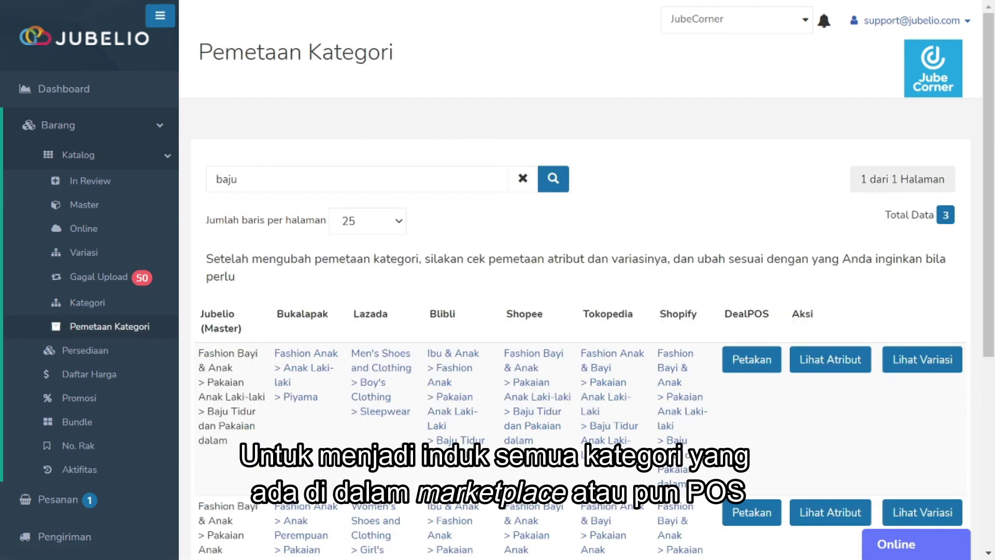
pyautogui.click(114, 307)
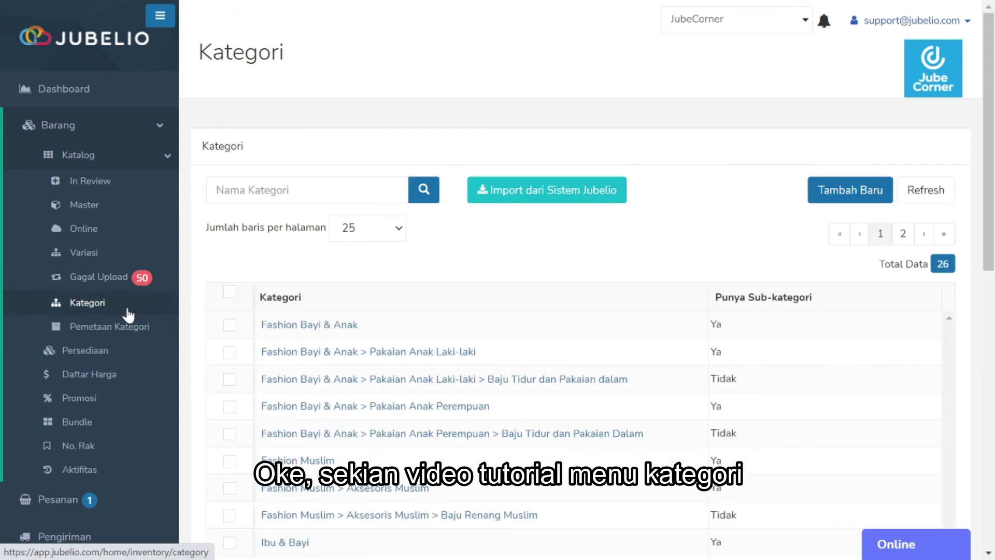